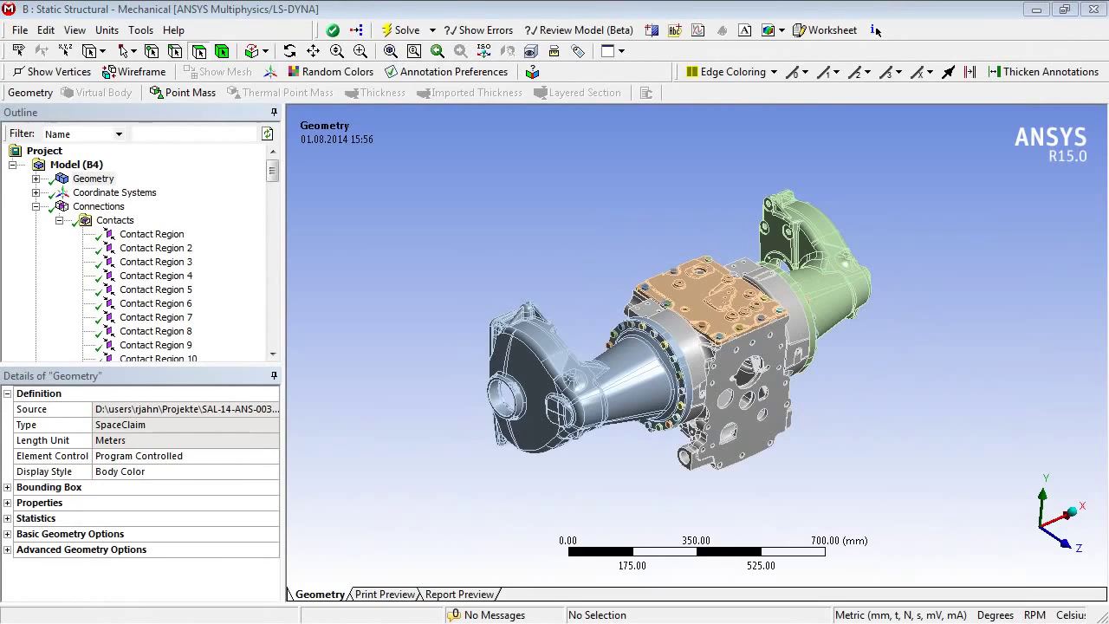
- Show the first Contact Region, bonded 11 faces to 16 faces, from an oblique overhead view
{"action": "left_click", "coordinate": [175, 235]}
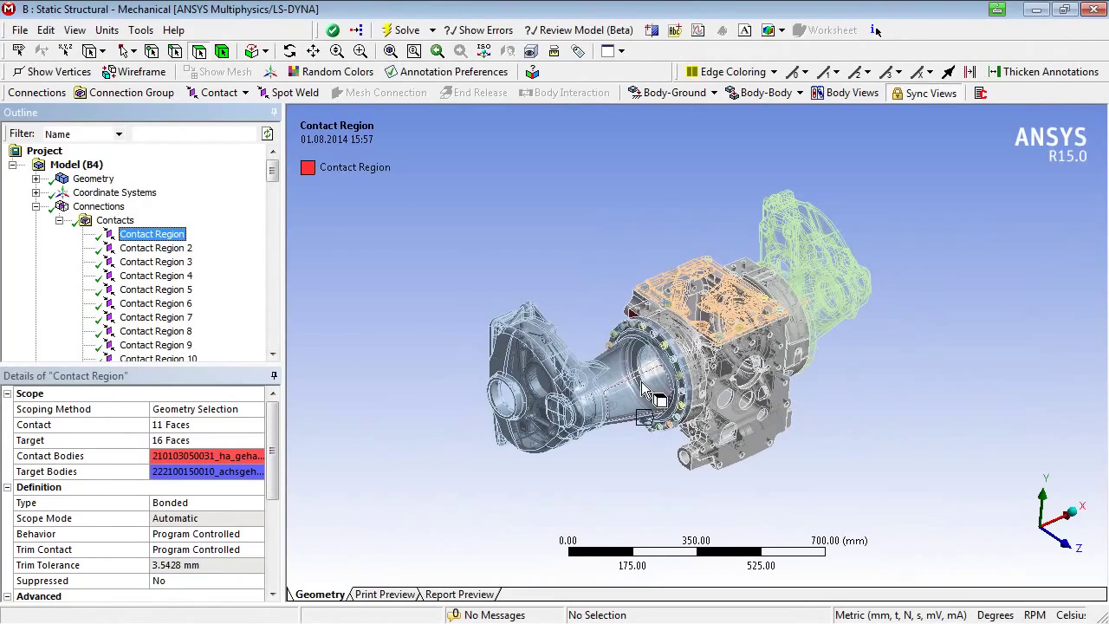
{"action": "middle_click_drag", "start_coordinate": [611, 355], "coordinate": [849, 289]}
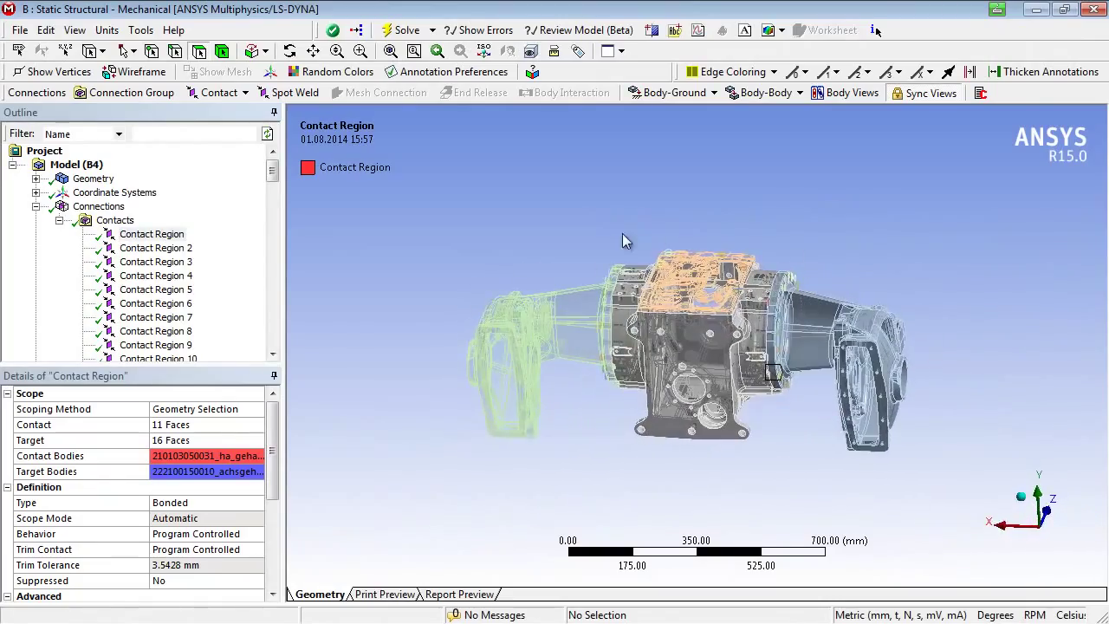
{"action": "scroll", "coordinate": [709, 398], "scroll_direction": "up", "scroll_amount": 5}
{"action": "middle_click_drag", "start_coordinate": [709, 399], "coordinate": [659, 372]}
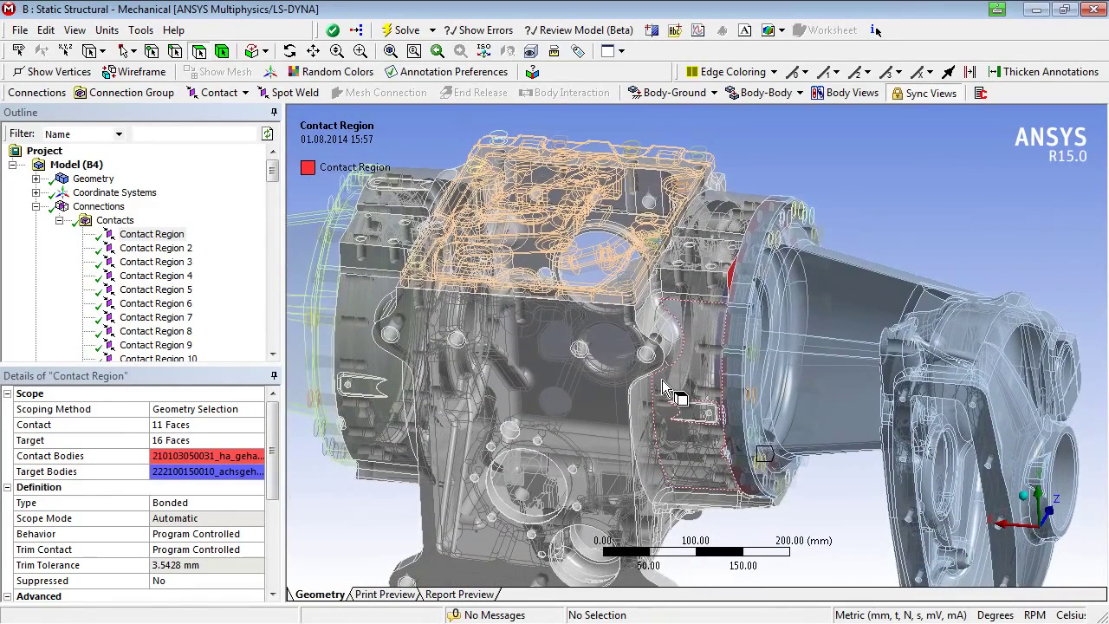
- Inspect the flange contact in wireframe display, then return the model to shaded solids
{"action": "left_click", "coordinate": [137, 72]}
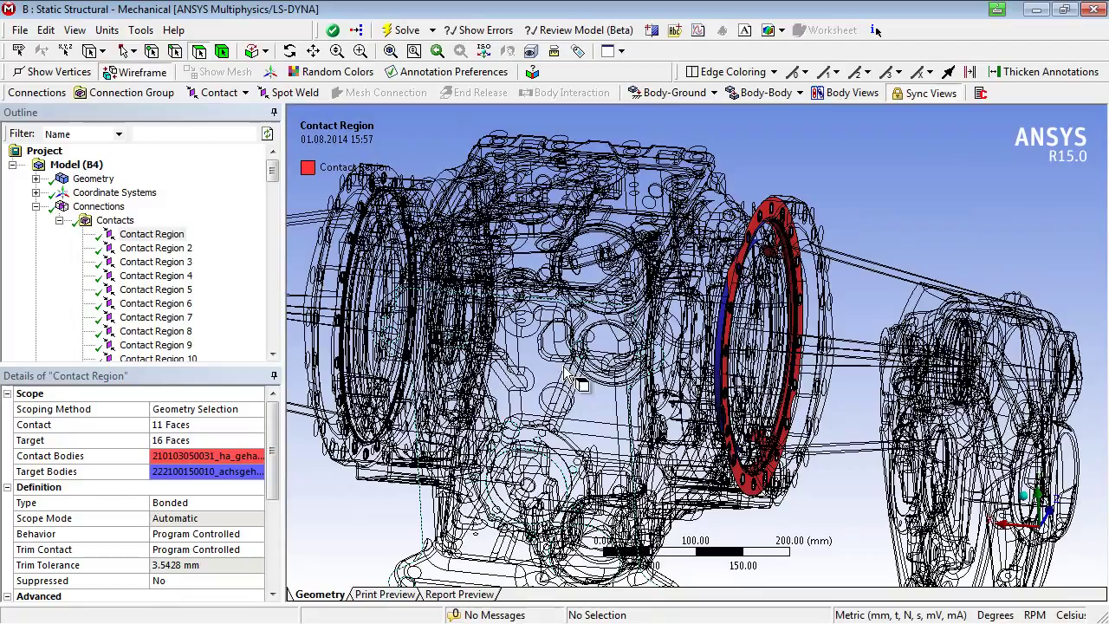
{"action": "scroll", "coordinate": [561, 368], "scroll_direction": "down", "scroll_amount": 5}
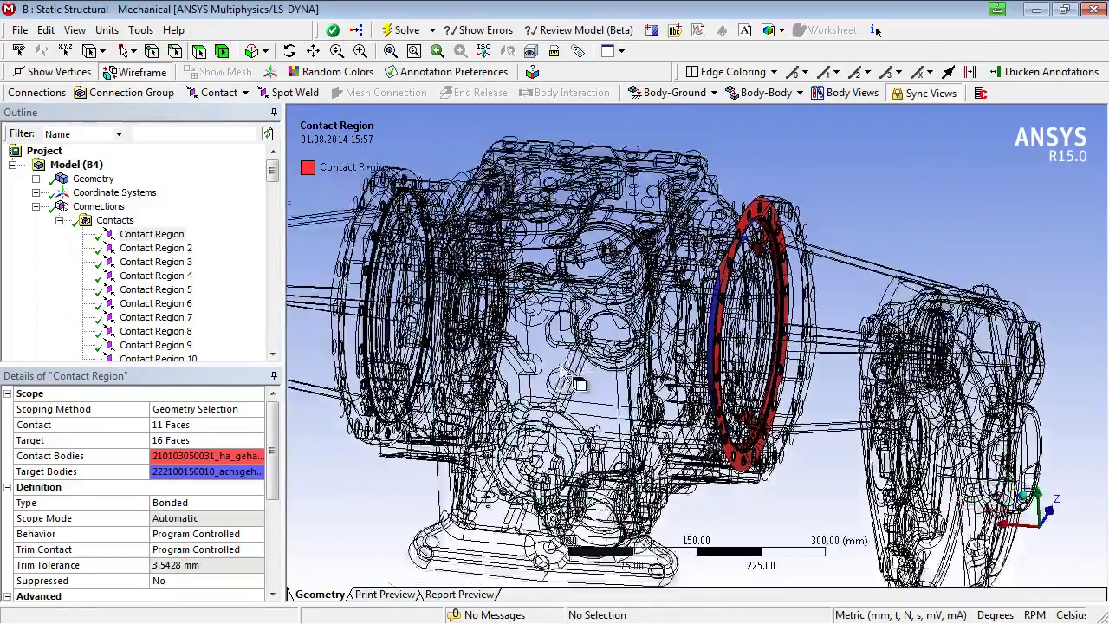
{"action": "middle_click_drag", "start_coordinate": [556, 348], "coordinate": [525, 351]}
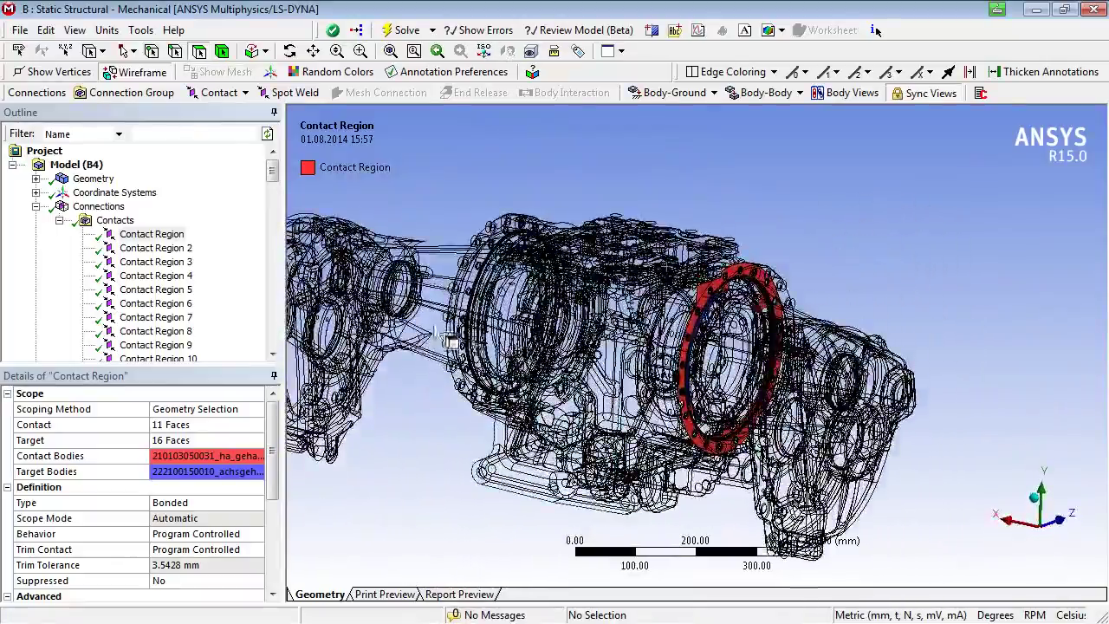
{"action": "left_click", "coordinate": [158, 77]}
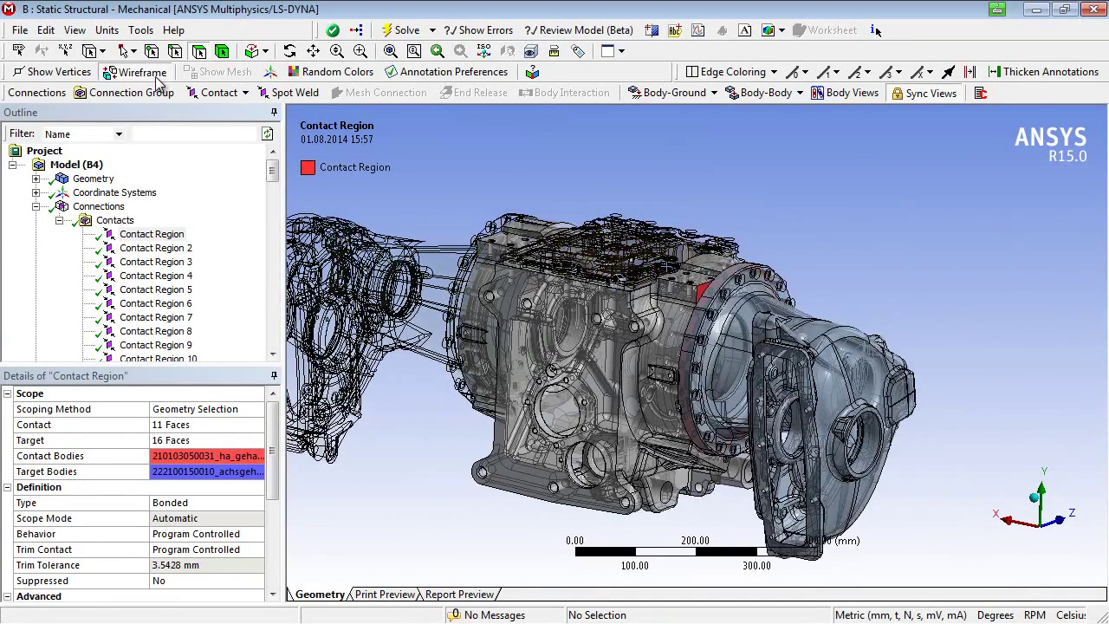
- Show Contact and Target Body views, rotate them unsynced, resync, and widen the Outline
{"action": "left_click", "coordinate": [844, 97]}
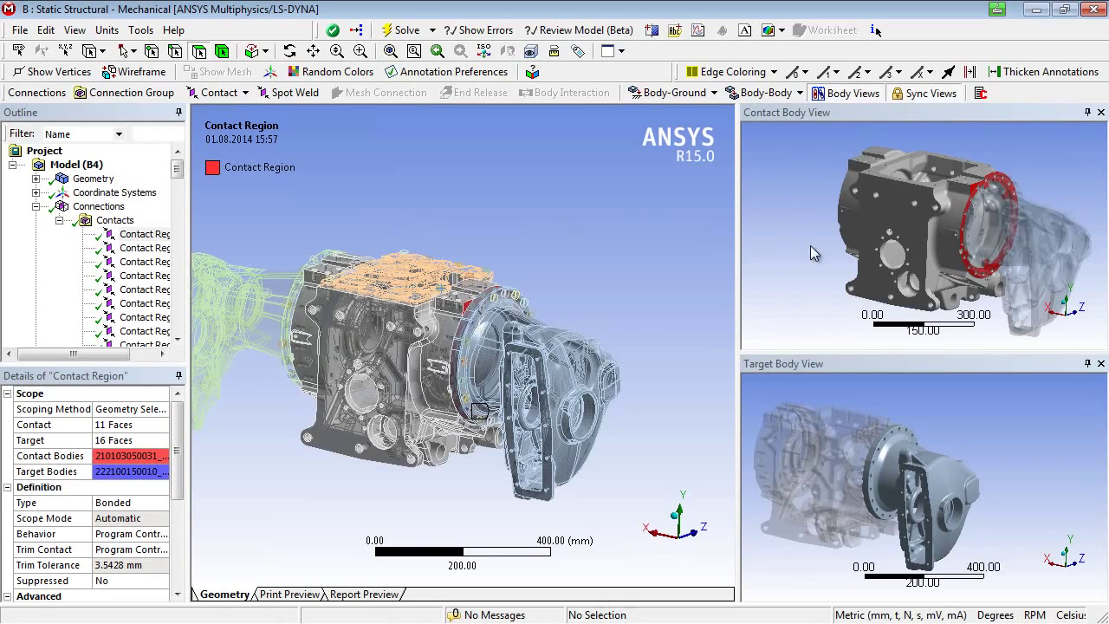
{"action": "left_click", "coordinate": [925, 96]}
{"action": "left_click_drag", "start_coordinate": [905, 236], "coordinate": [897, 277]}
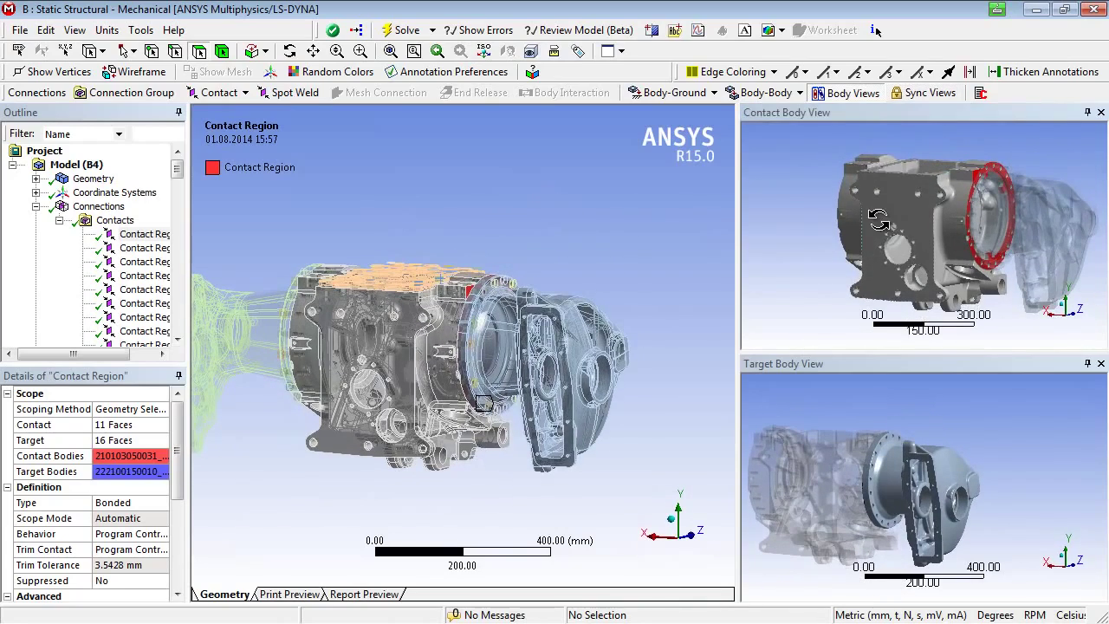
{"action": "left_click_drag", "start_coordinate": [887, 227], "coordinate": [885, 254]}
{"action": "left_click", "coordinate": [924, 93]}
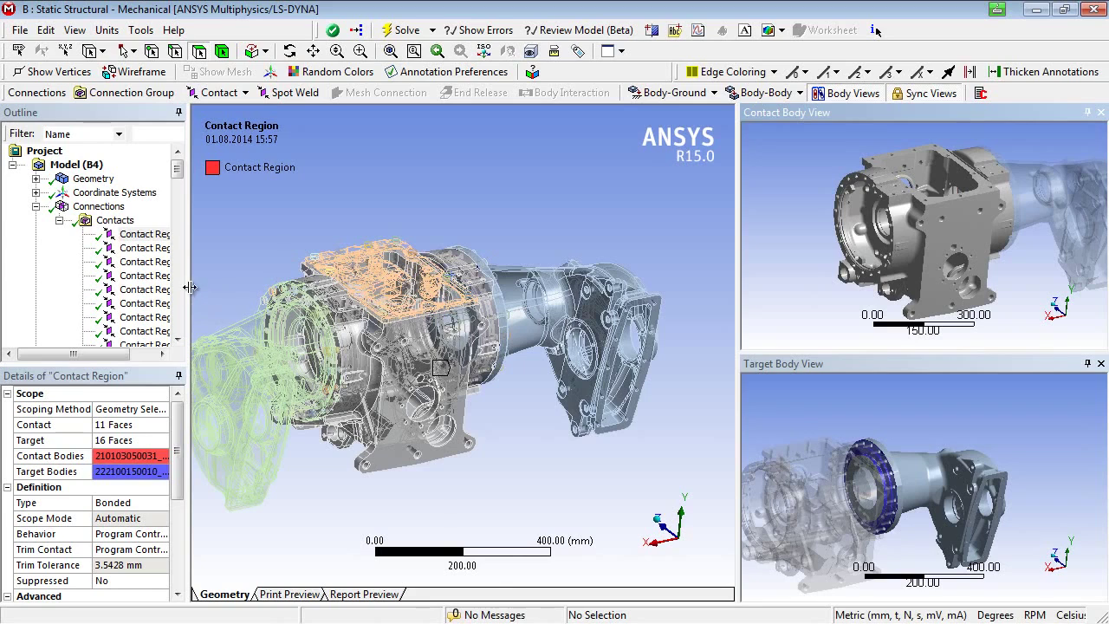
{"action": "left_click_drag", "start_coordinate": [187, 291], "coordinate": [285, 291]}
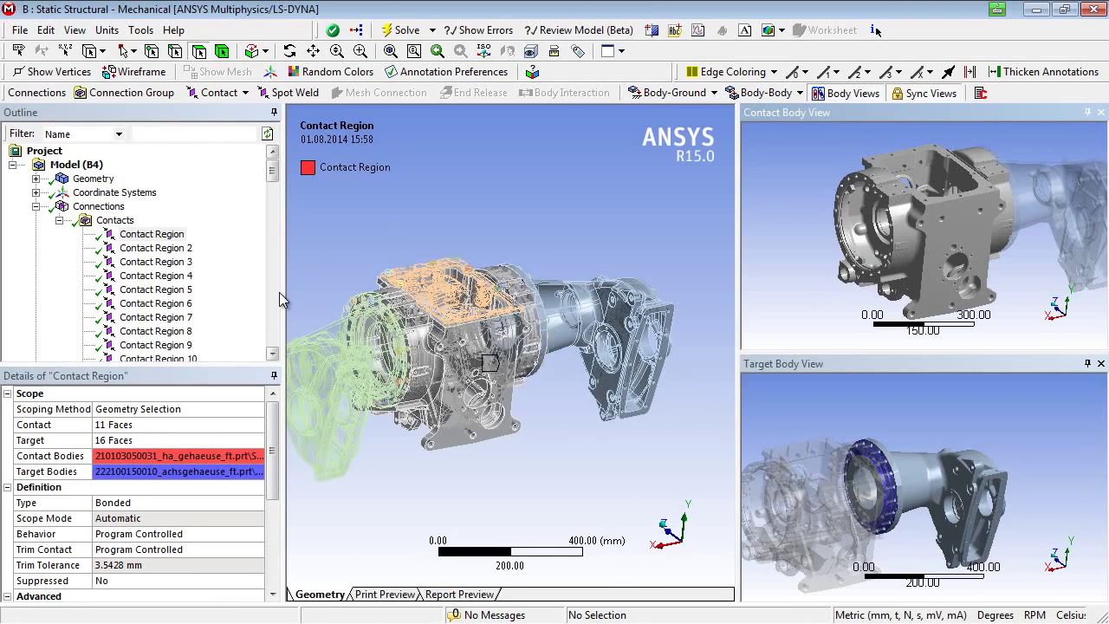
- Select the cover-plate bolt cylinder and list its contacts, Contact Region 8 and Contact Region 99
{"action": "left_click", "coordinate": [93, 178]}
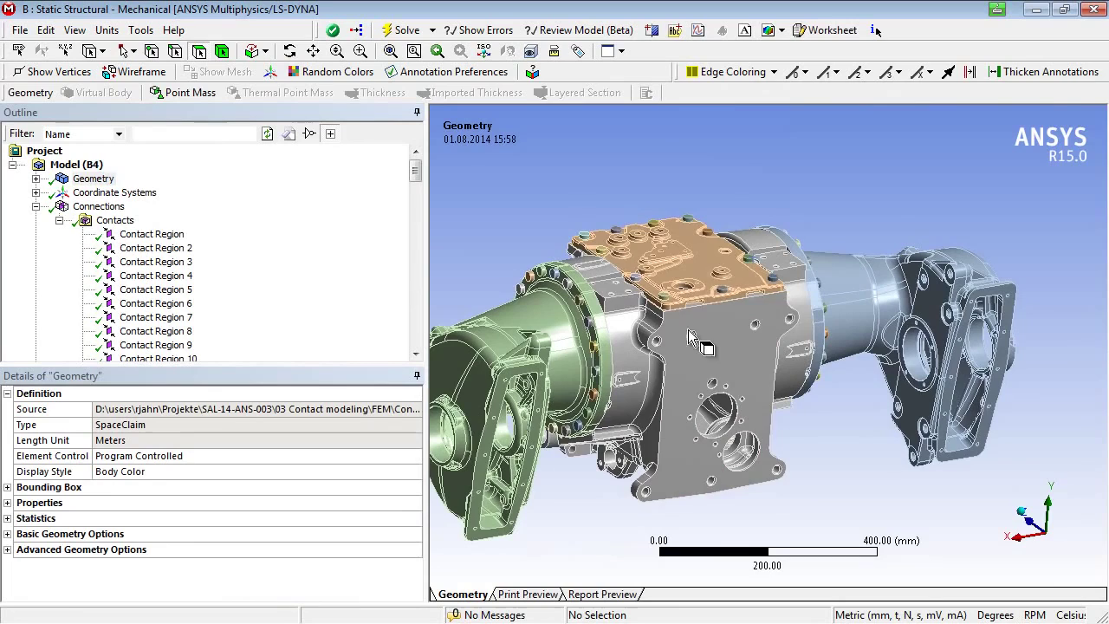
{"action": "scroll", "coordinate": [737, 312], "scroll_direction": "up", "scroll_amount": 5}
{"action": "left_click", "coordinate": [737, 312]}
{"action": "right_click", "coordinate": [709, 311]}
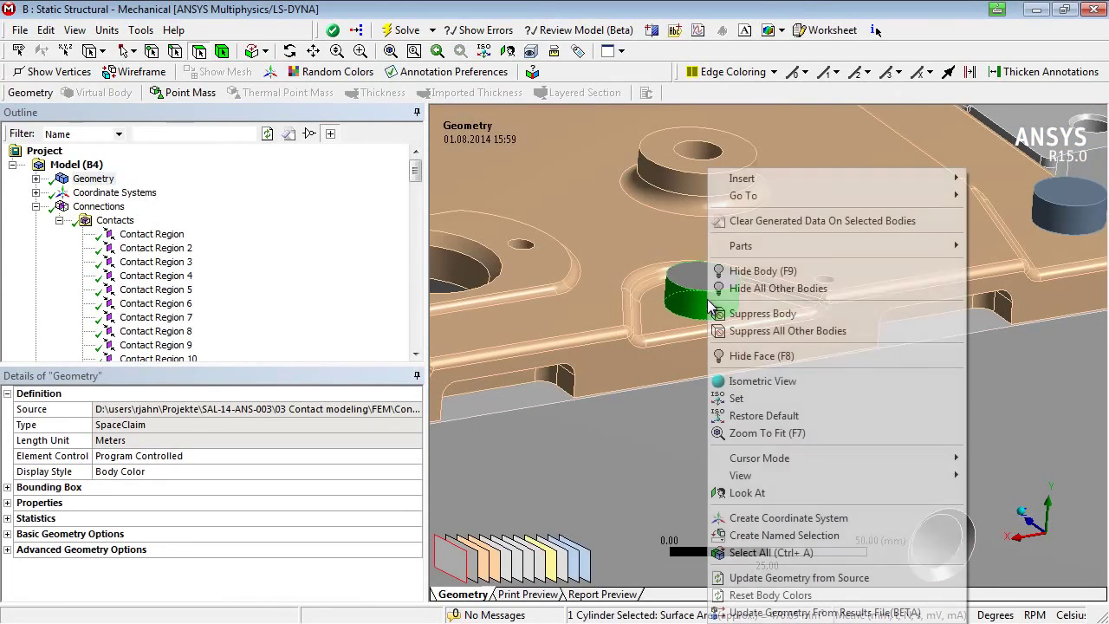
{"action": "mouse_move", "coordinate": [733, 206]}
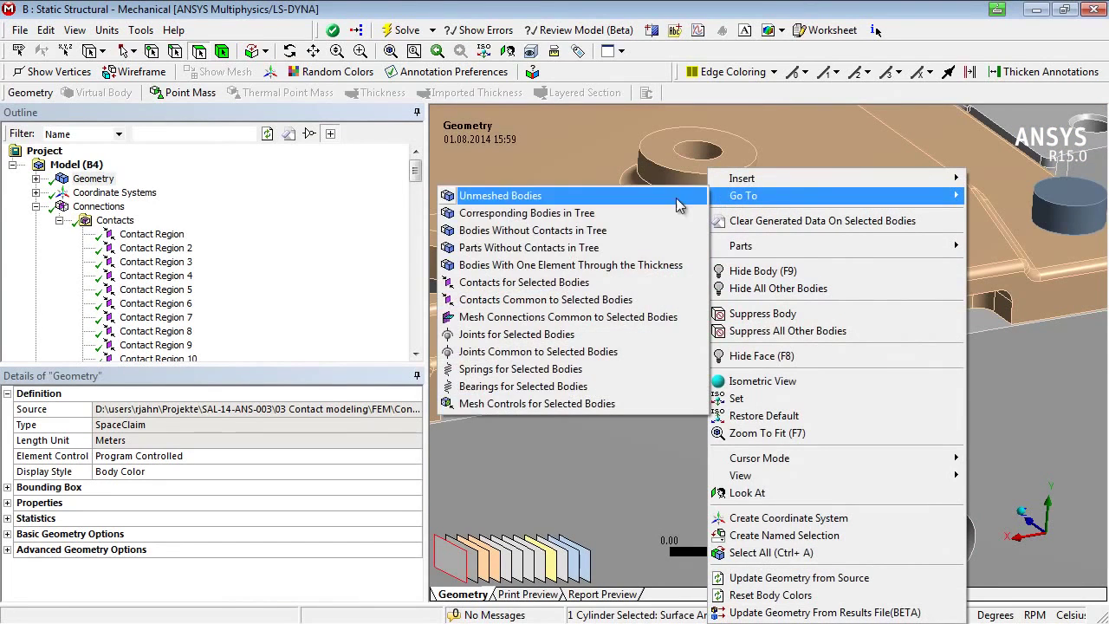
{"action": "left_click", "coordinate": [595, 283]}
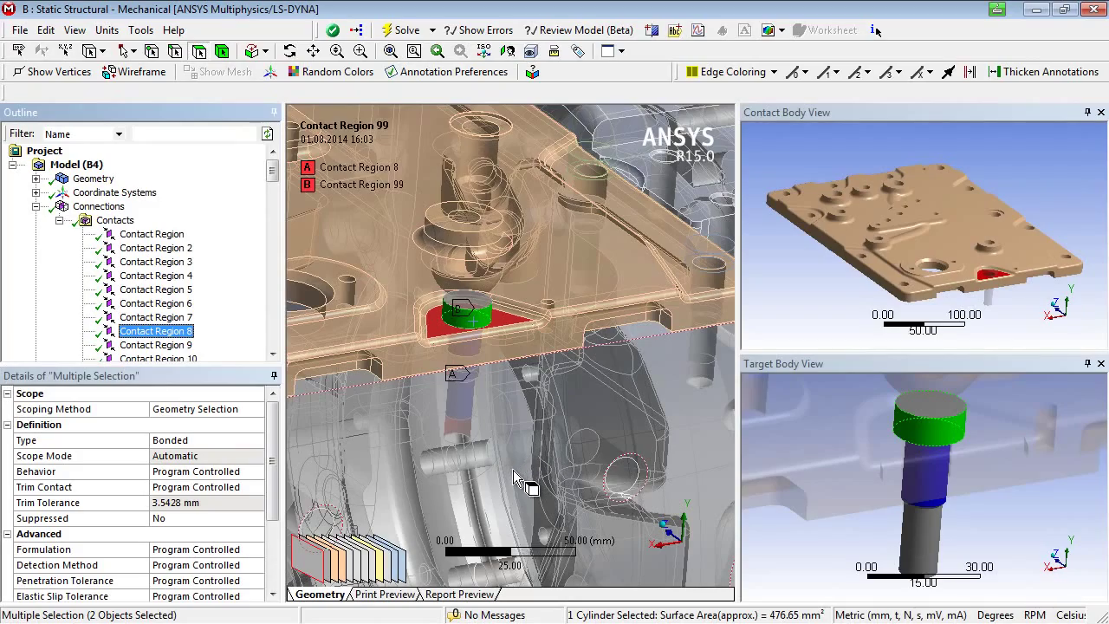
{"action": "mouse_move", "coordinate": [485, 484]}
{"action": "middle_mouse_down"}
{"action": "mouse_move", "coordinate": [502, 476]}
{"action": "mouse_move", "coordinate": [492, 486]}
{"action": "middle_mouse_up"}
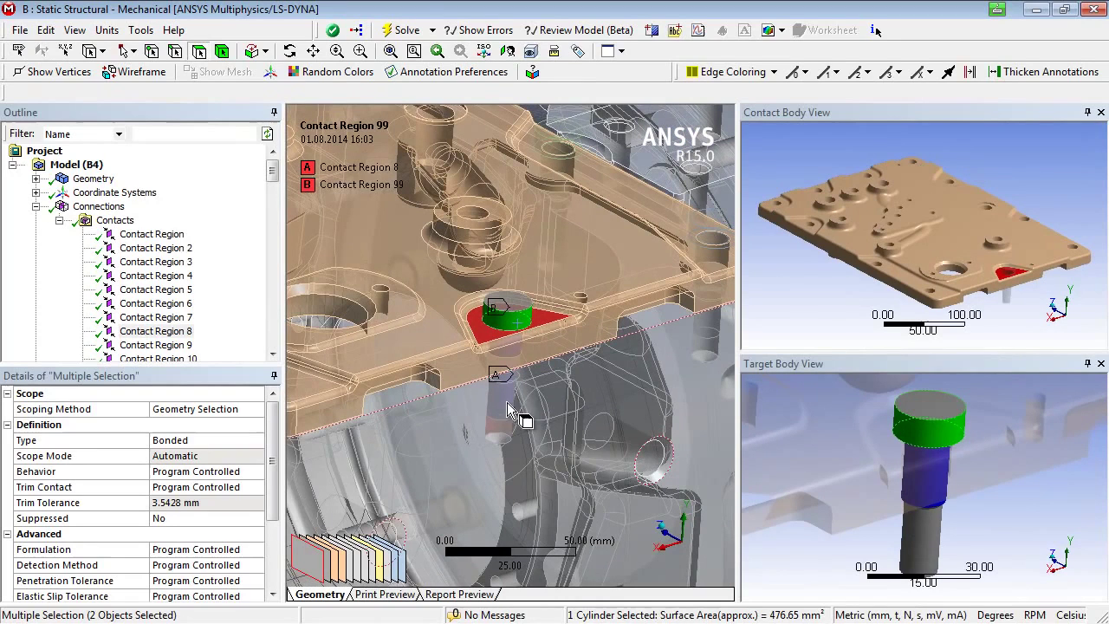
- Select the copper cover plate and housing bodies and go to their common contact
{"action": "left_click", "coordinate": [93, 179]}
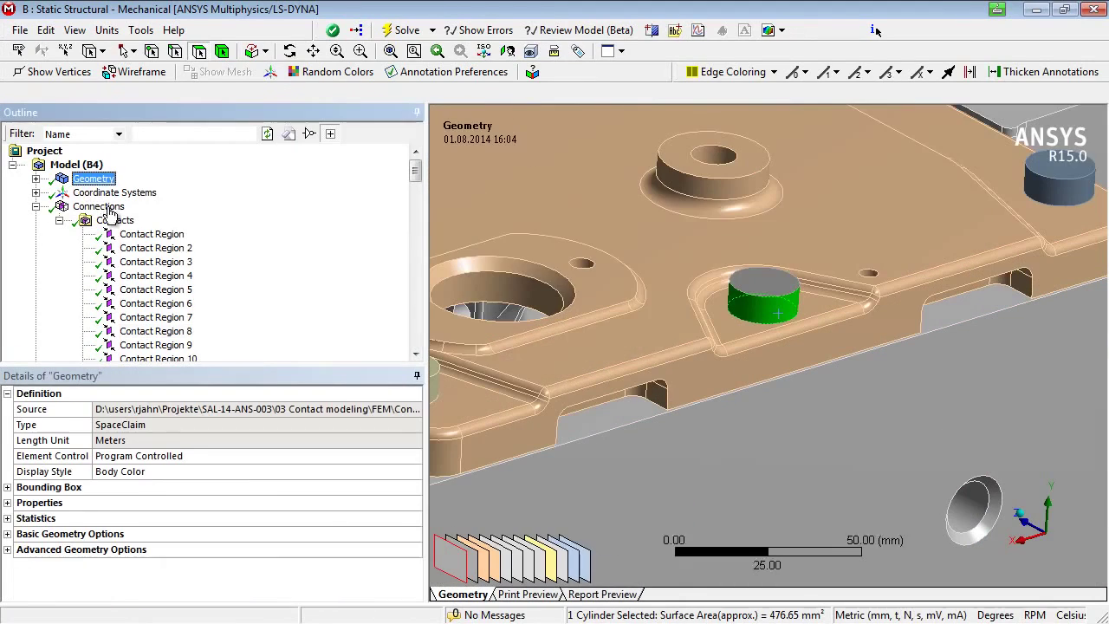
{"action": "scroll", "coordinate": [620, 273], "scroll_direction": "down", "scroll_amount": 3}
{"action": "scroll", "coordinate": [624, 299], "scroll_direction": "down", "scroll_amount": 6}
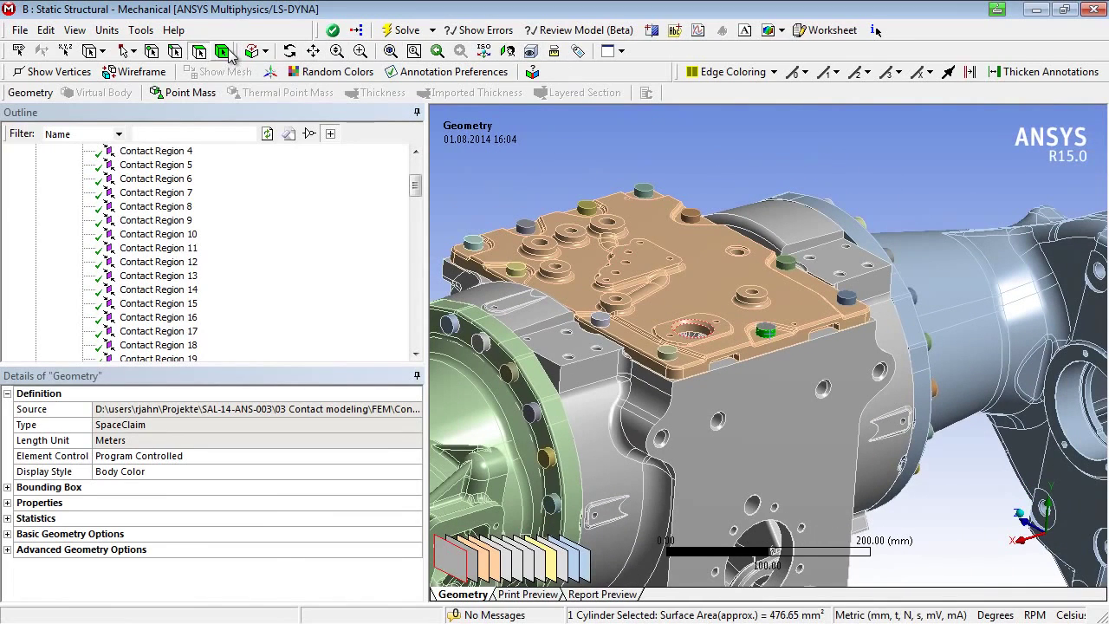
{"action": "left_click", "coordinate": [619, 160]}
{"action": "left_click", "coordinate": [746, 353]}
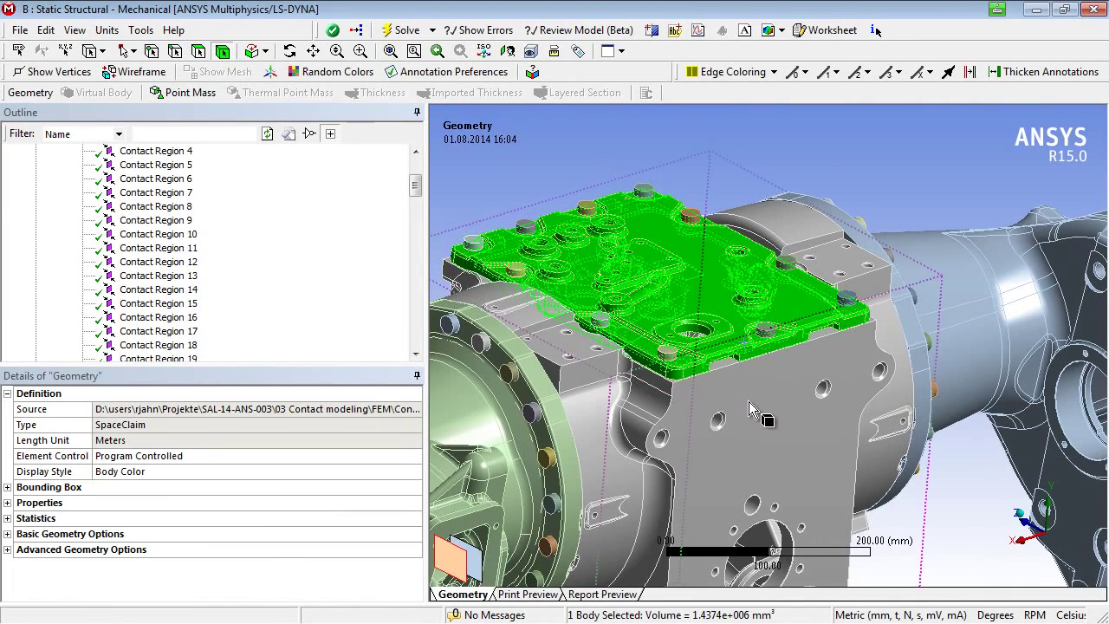
{"action": "left_click", "coordinate": [756, 391], "text": "ctrl"}
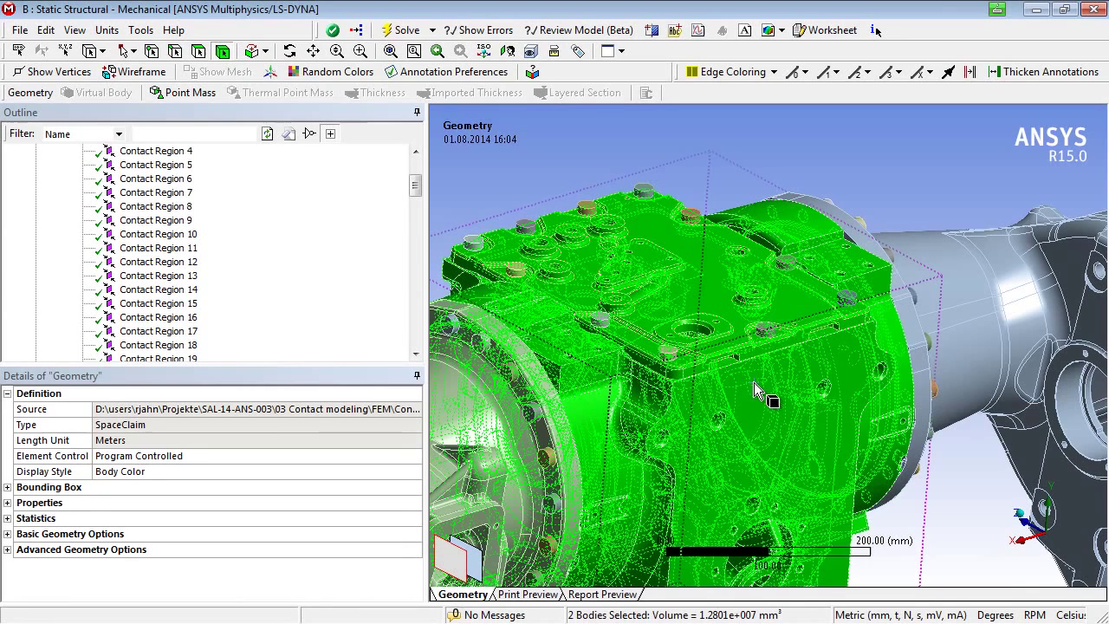
{"action": "right_click", "coordinate": [756, 392]}
{"action": "mouse_move", "coordinate": [790, 229]}
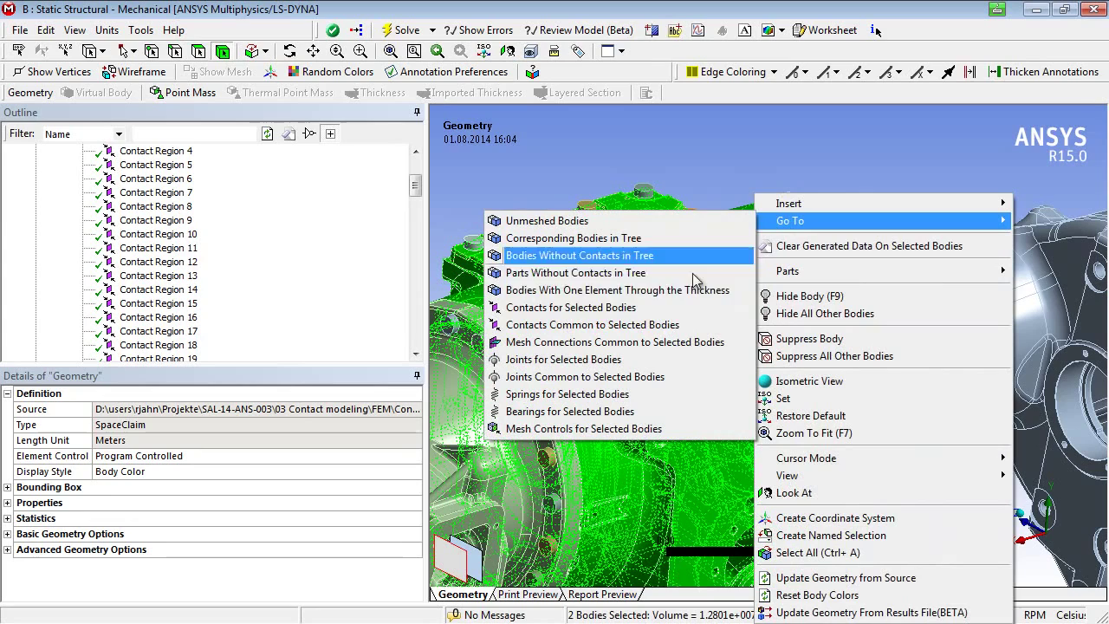
{"action": "left_click", "coordinate": [704, 328]}
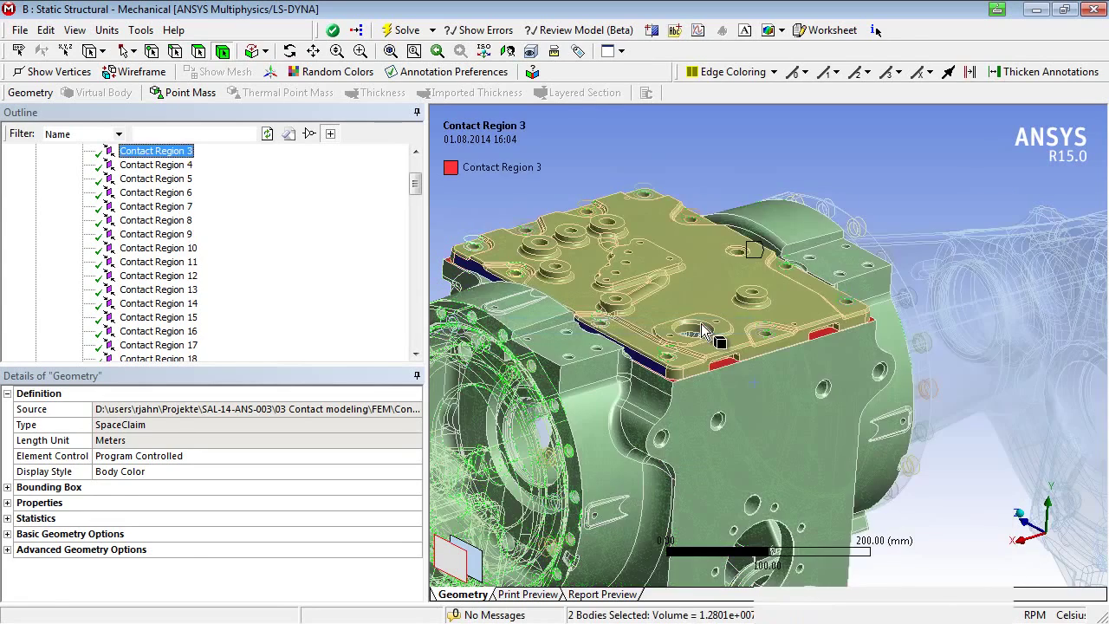
- Clear the selection and rotate to inspect Contact Region 3, bonded 3 faces to 7 faces
{"action": "scroll", "coordinate": [269, 185], "scroll_direction": "up", "scroll_amount": 1}
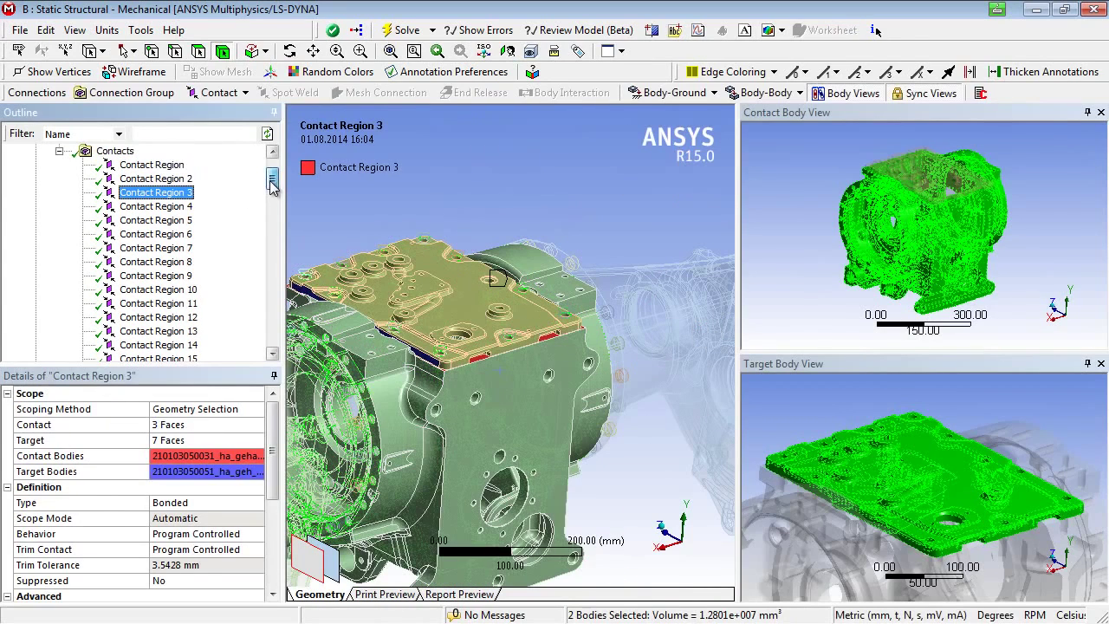
{"action": "left_click", "coordinate": [507, 205]}
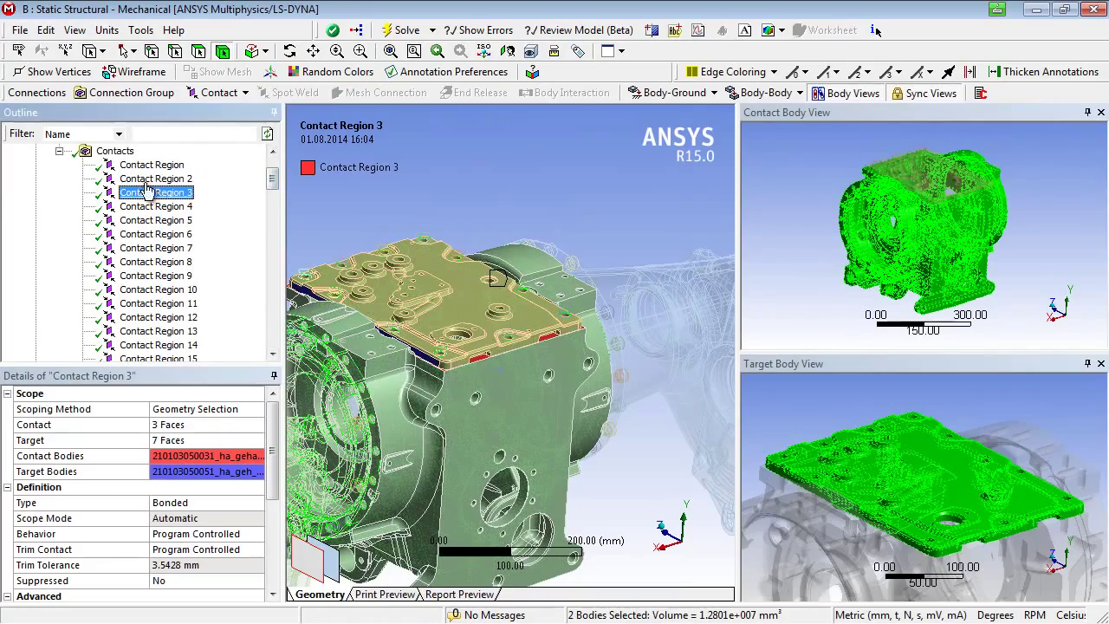
{"action": "middle_click_drag", "start_coordinate": [561, 223], "coordinate": [571, 296]}
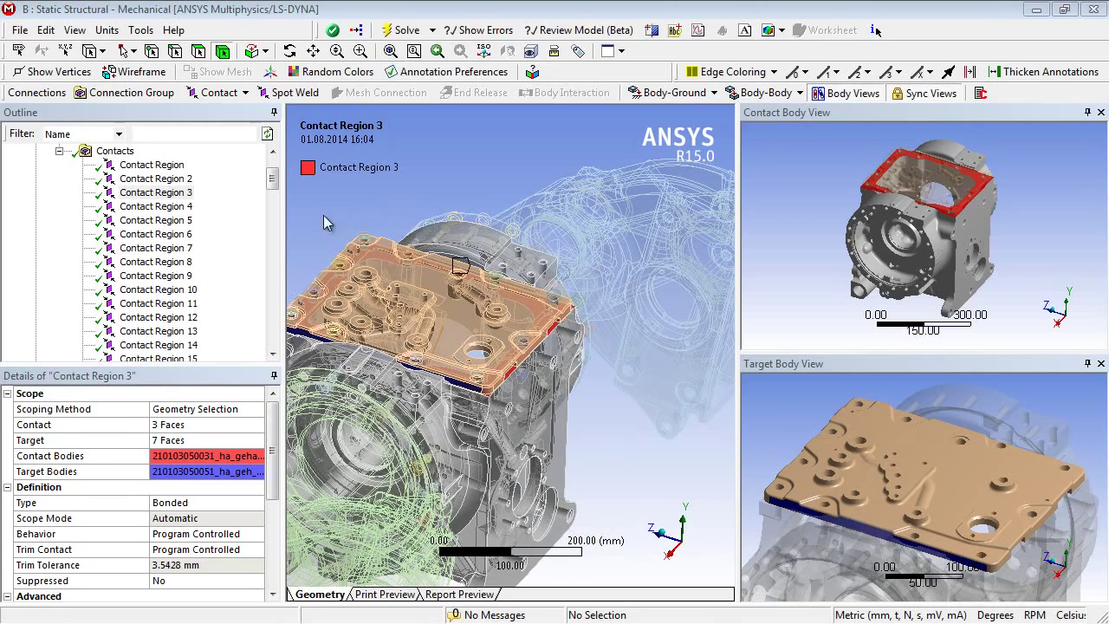
{"action": "left_click_drag", "start_coordinate": [273, 177], "coordinate": [273, 159]}
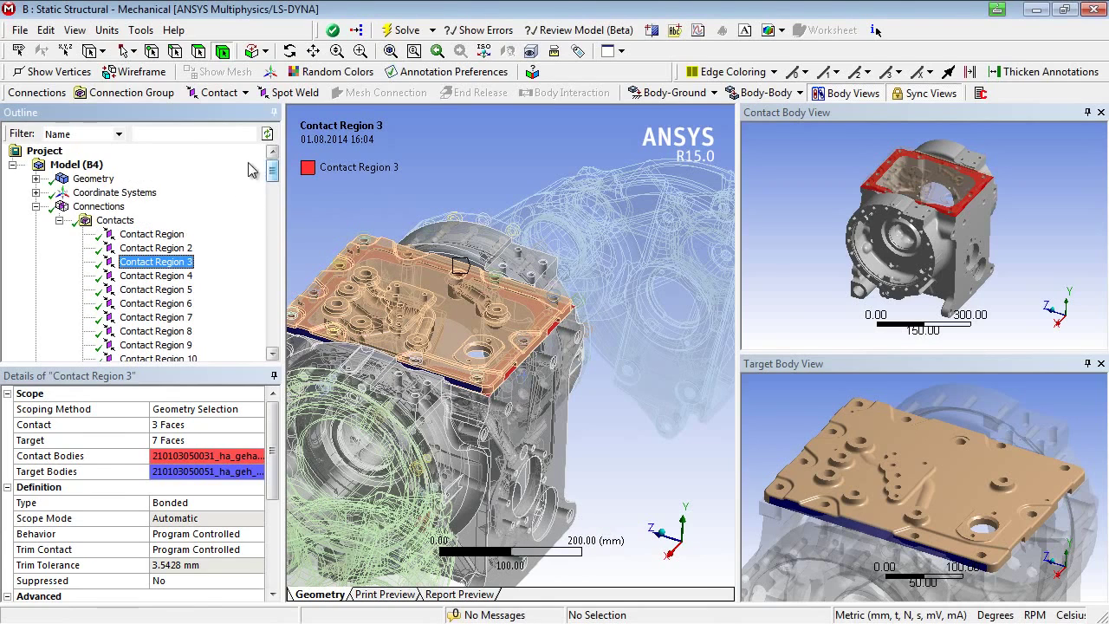
- Pick a housing face and a cover-plate face and insert a manual Bonded contact between them
{"action": "left_click", "coordinate": [94, 178]}
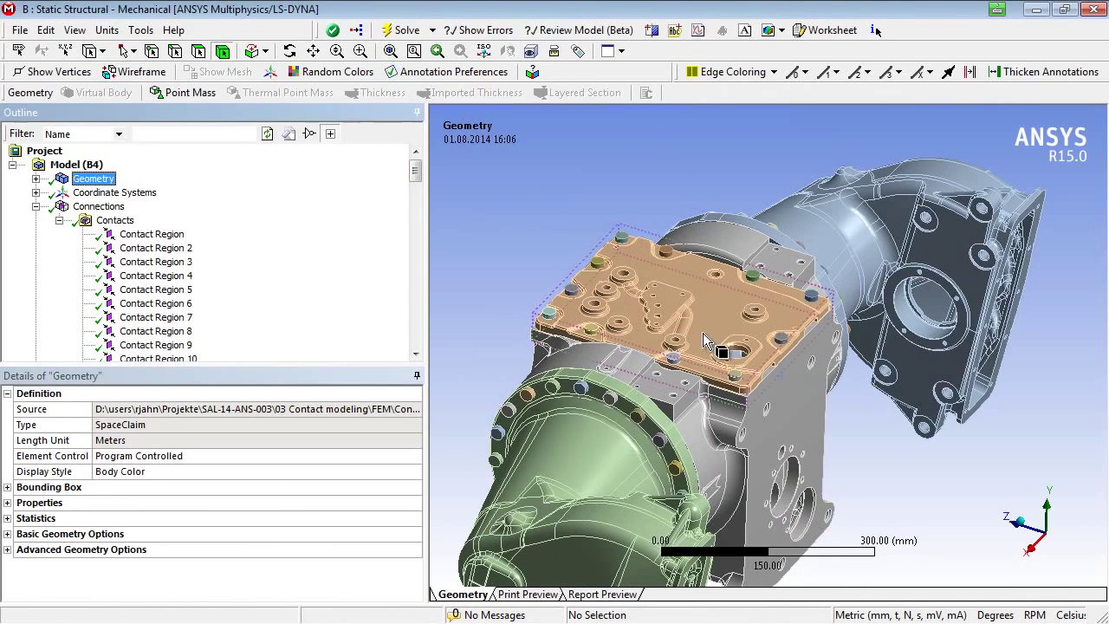
{"action": "scroll", "coordinate": [821, 409], "scroll_direction": "up", "scroll_amount": 5}
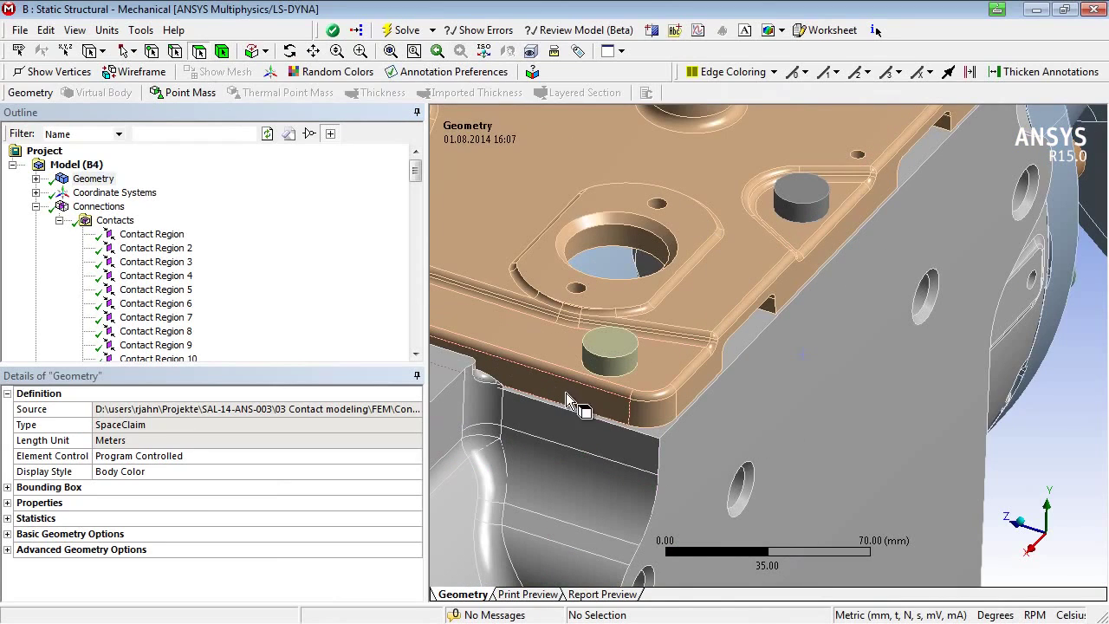
{"action": "left_click", "coordinate": [707, 388]}
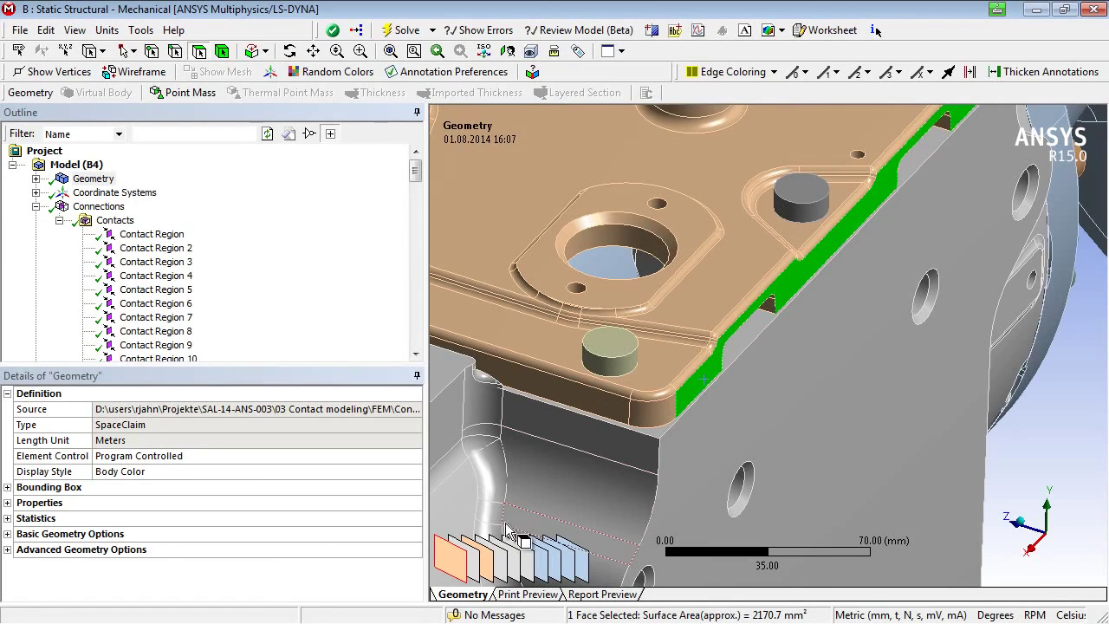
{"action": "left_click", "coordinate": [493, 559]}
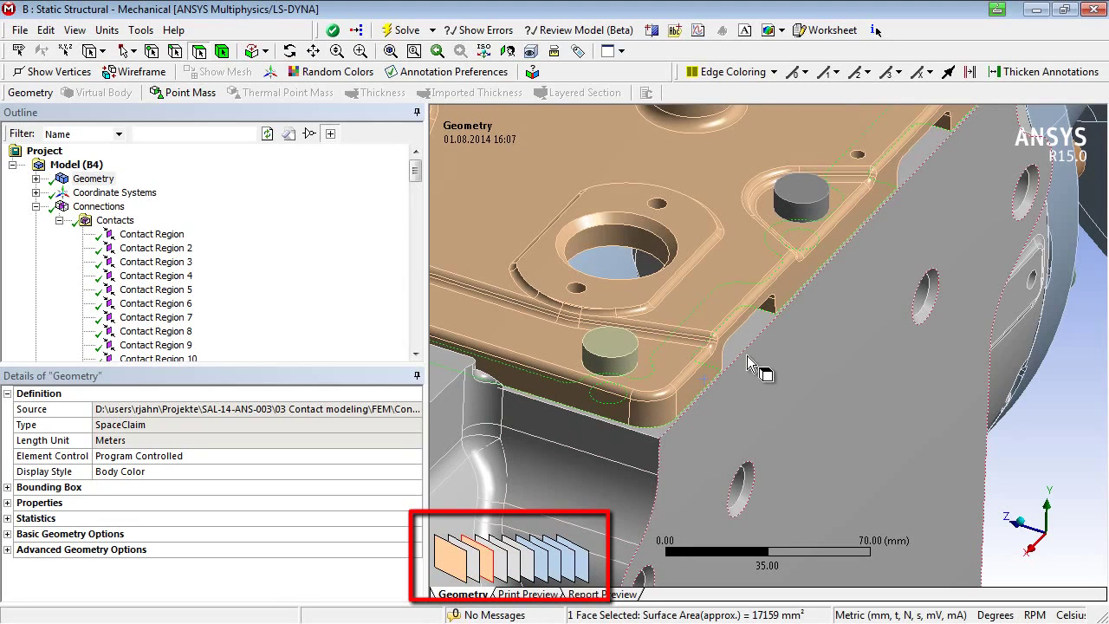
{"action": "left_click", "coordinate": [737, 331]}
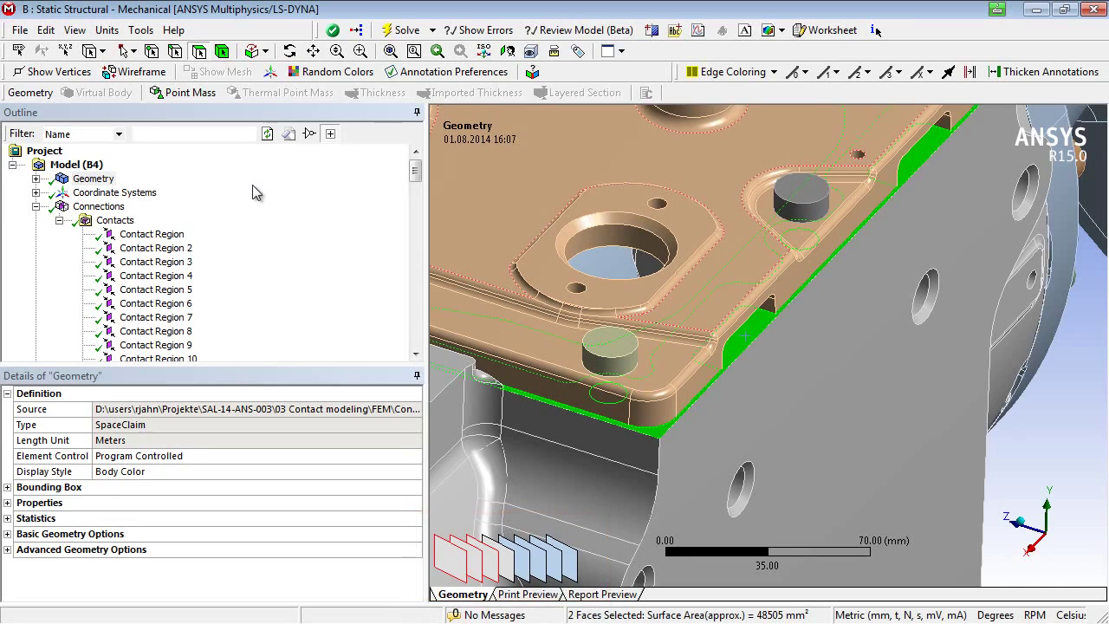
{"action": "right_click", "coordinate": [111, 221]}
{"action": "mouse_move", "coordinate": [141, 225]}
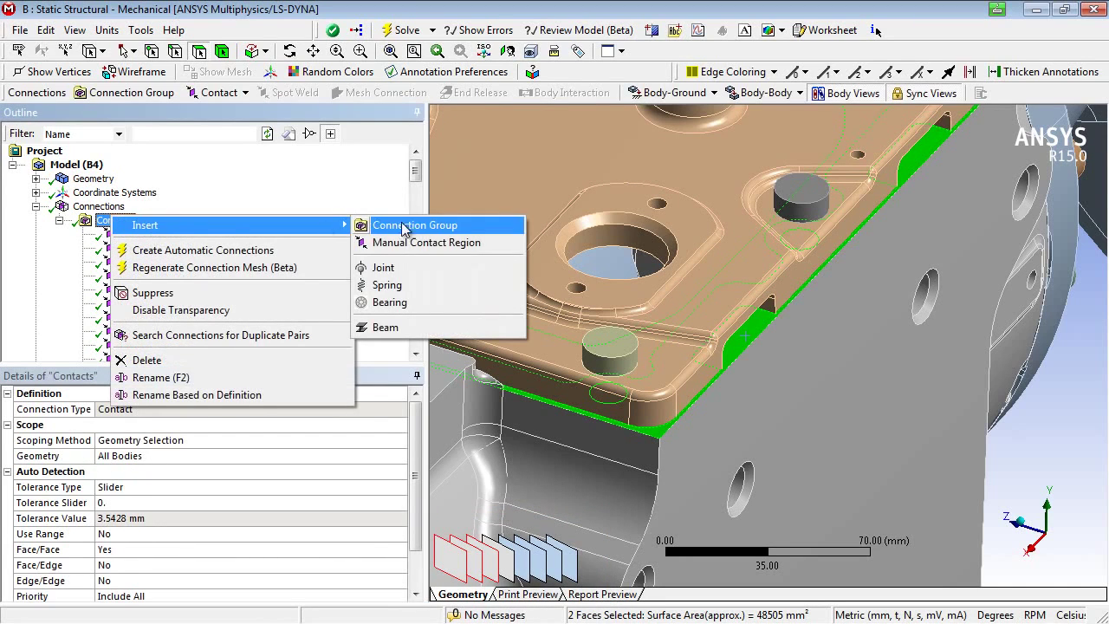
{"action": "left_click", "coordinate": [448, 244]}
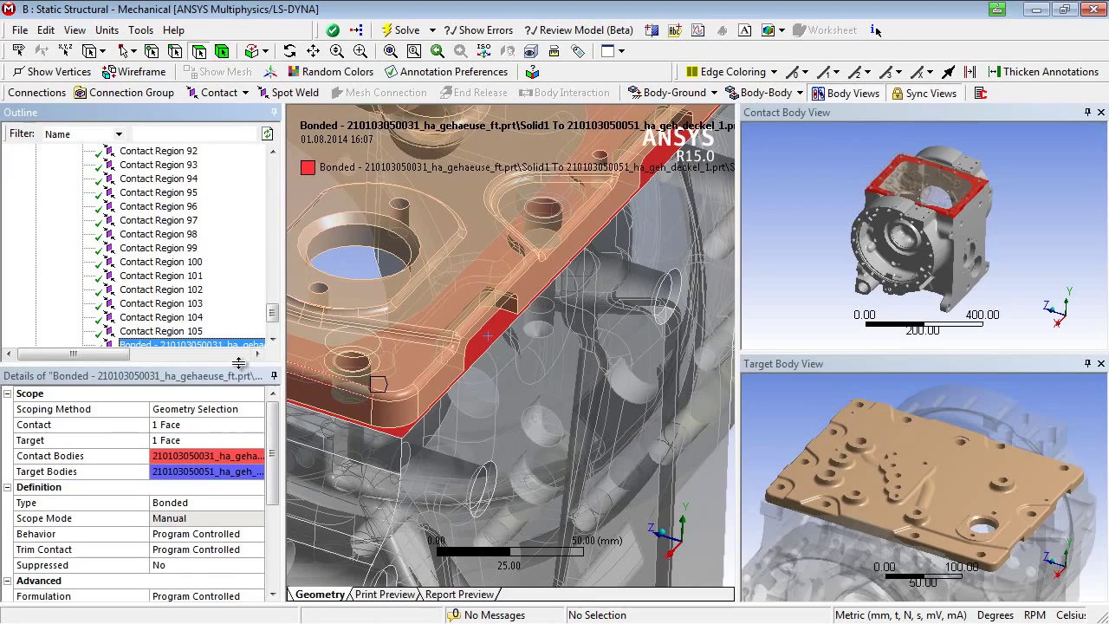
{"action": "left_click_drag", "start_coordinate": [238, 377], "coordinate": [238, 398]}
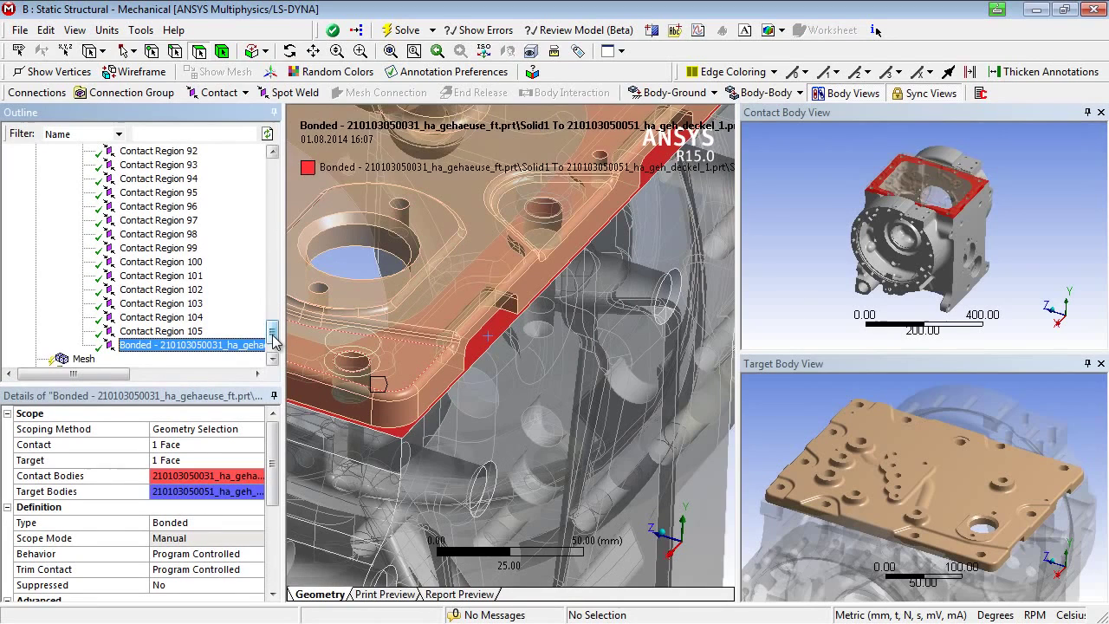
{"action": "left_click_drag", "start_coordinate": [272, 338], "coordinate": [272, 178]}
- Insert another manual contact scoped from a cover-plate face (Contact) to a housing face (Target)
{"action": "left_click", "coordinate": [116, 207]}
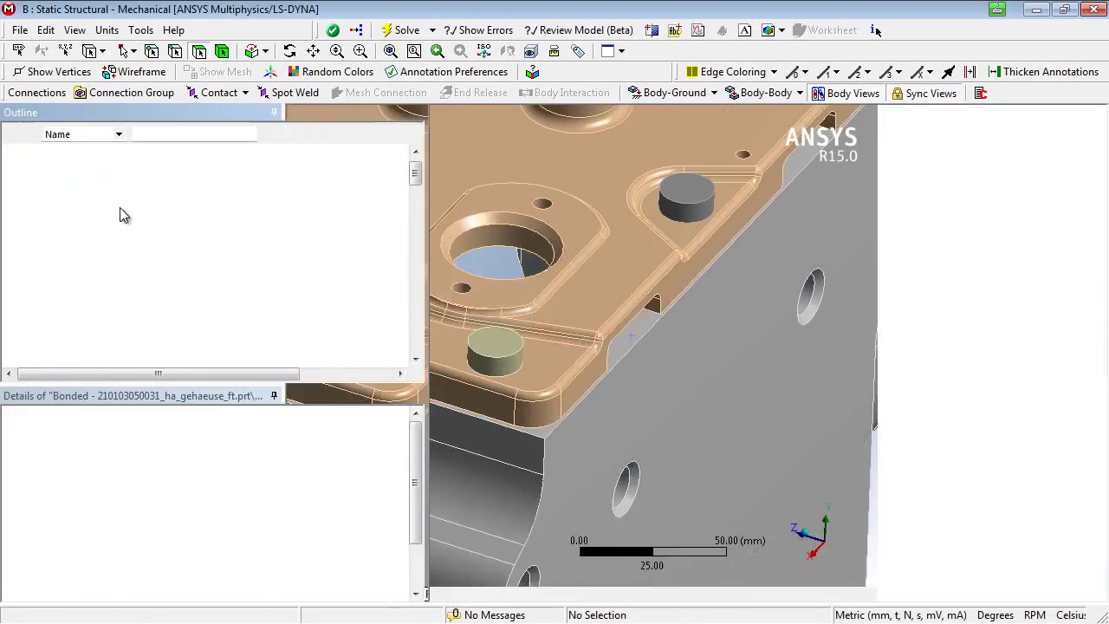
{"action": "right_click", "coordinate": [115, 206]}
{"action": "mouse_move", "coordinate": [208, 223]}
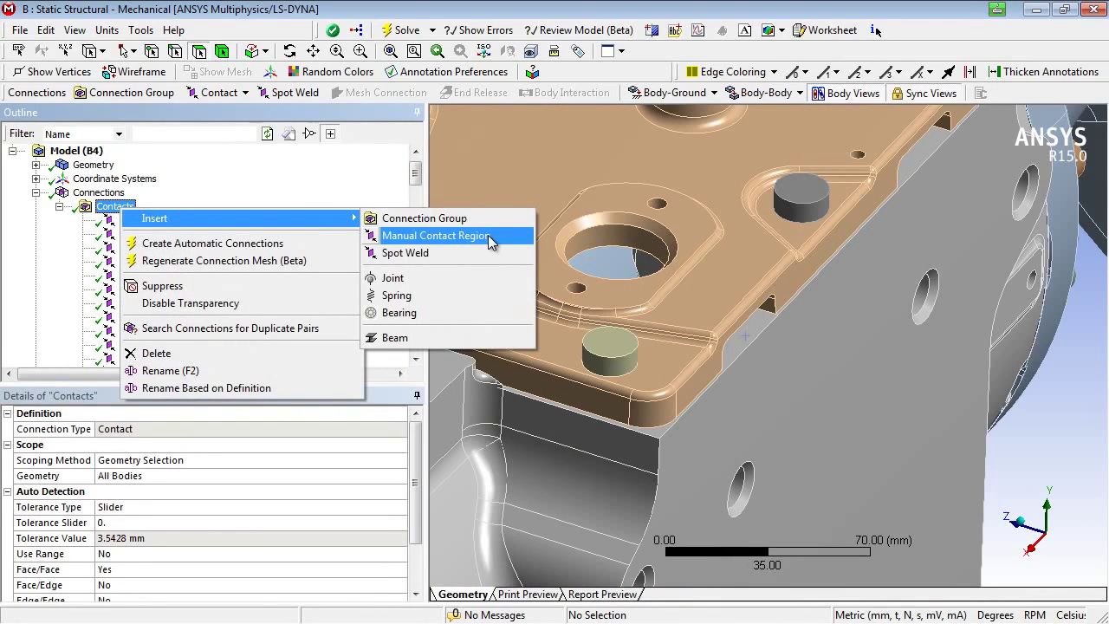
{"action": "left_click", "coordinate": [492, 240]}
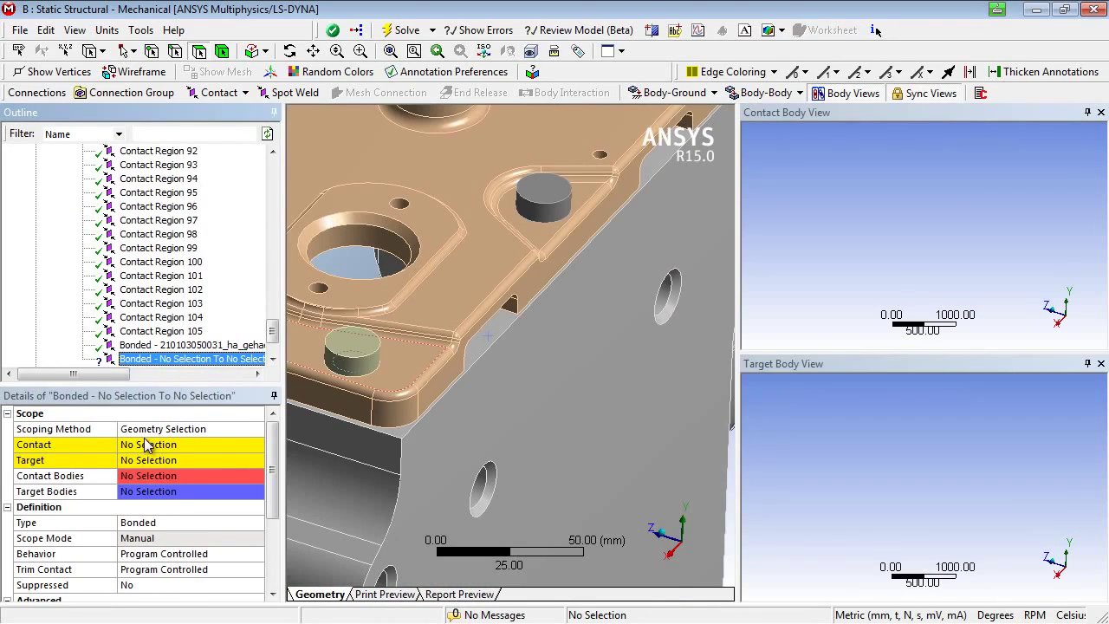
{"action": "left_click", "coordinate": [146, 446]}
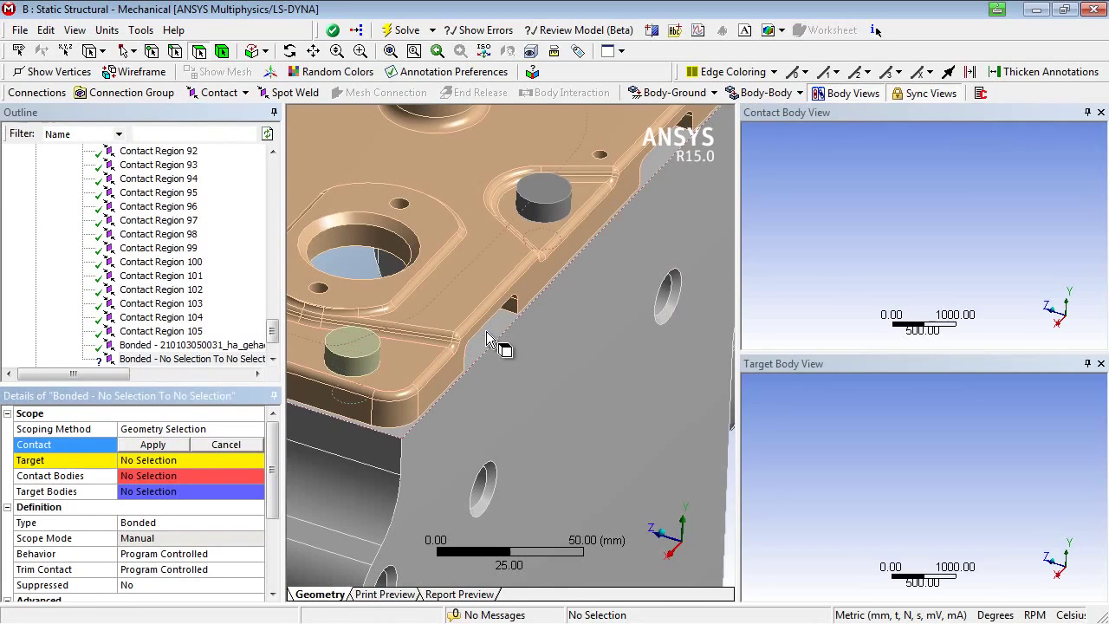
{"action": "left_click", "coordinate": [530, 304]}
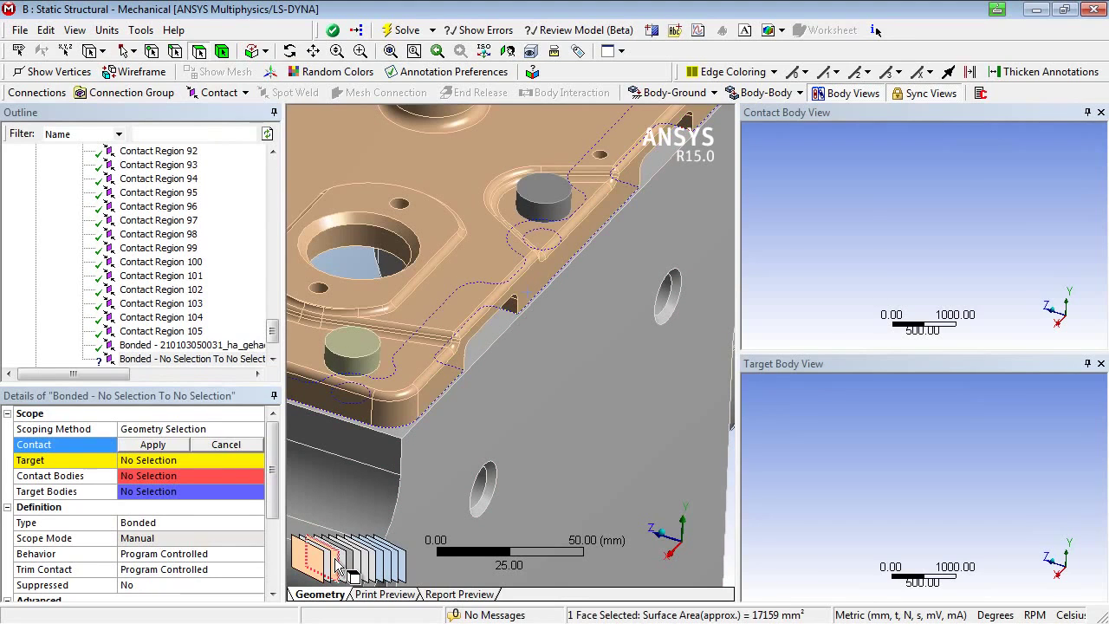
{"action": "left_click", "coordinate": [171, 445]}
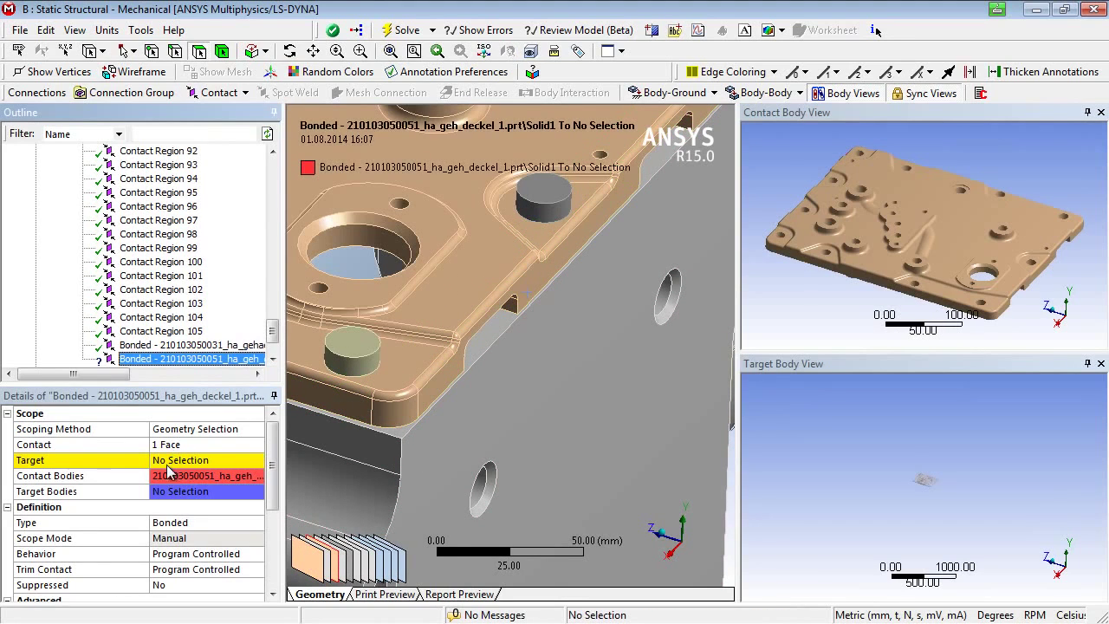
{"action": "left_click", "coordinate": [160, 466]}
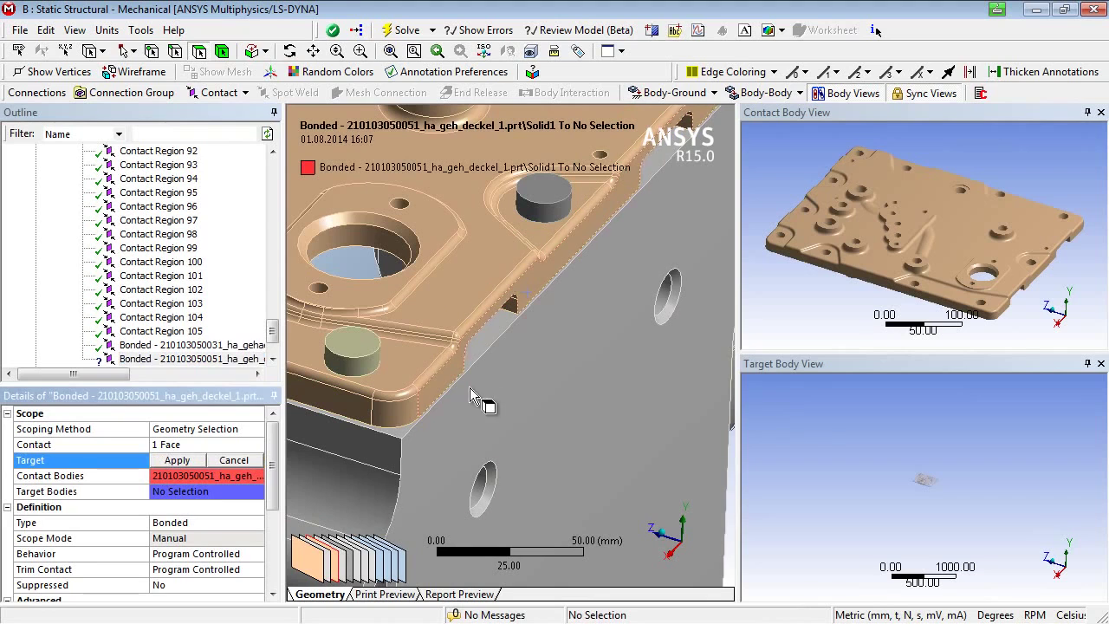
{"action": "left_click", "coordinate": [507, 347]}
{"action": "left_click", "coordinate": [177, 460]}
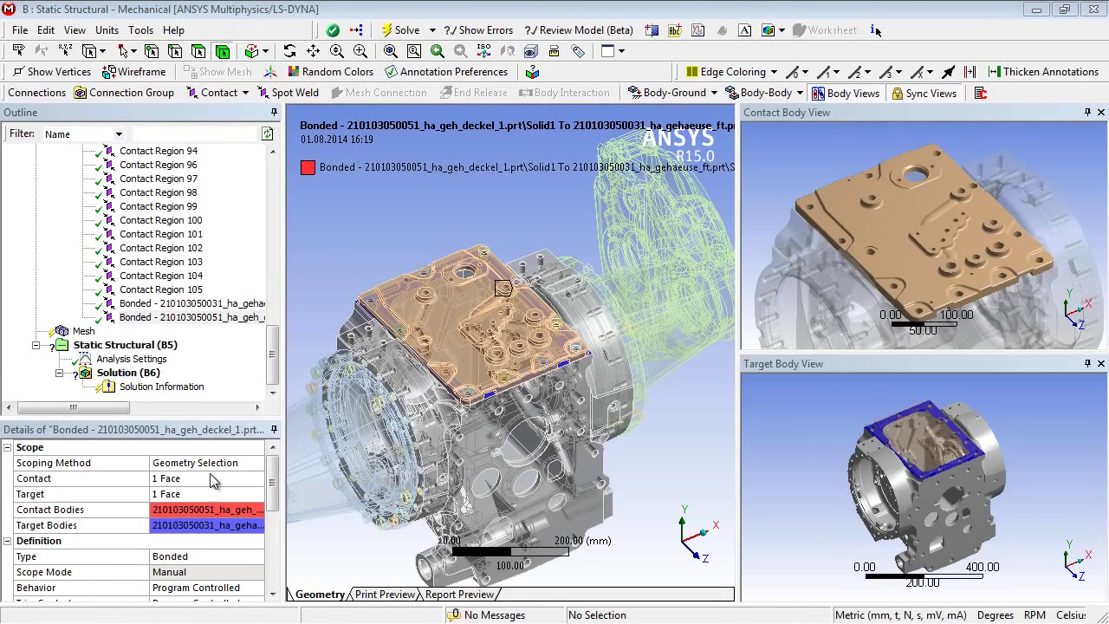
- Enlarge the Contacts Details pane showing Tolerance Slider 0 and Tolerance Value 3.5428 mm
{"action": "left_click_drag", "start_coordinate": [272, 338], "coordinate": [272, 173]}
{"action": "right_click", "coordinate": [113, 207]}
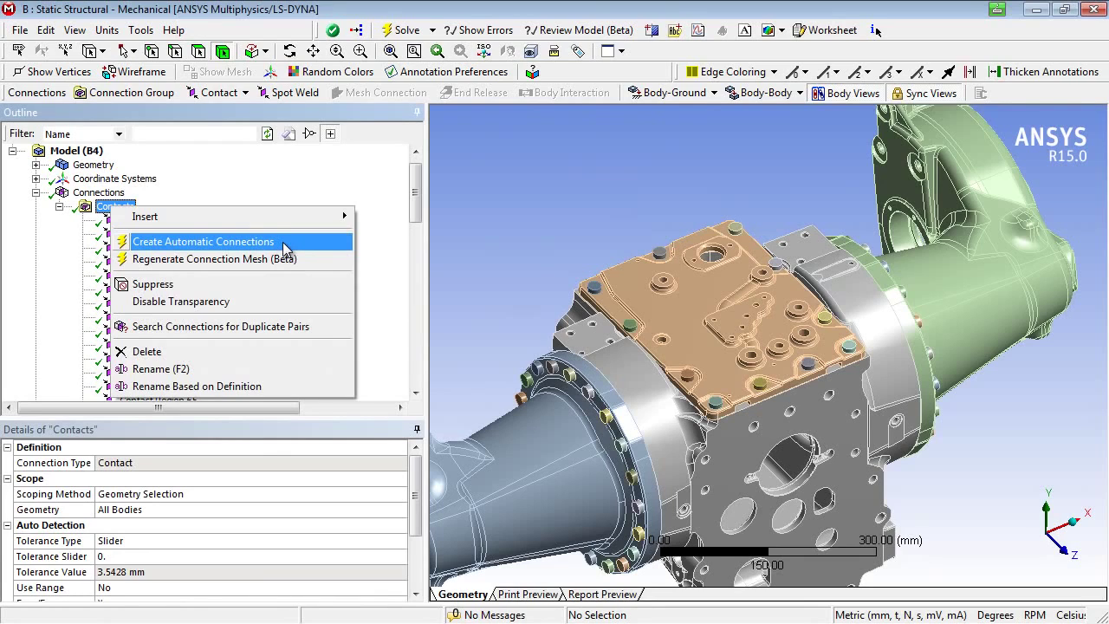
{"action": "left_click", "coordinate": [156, 480]}
{"action": "left_click", "coordinate": [61, 513]}
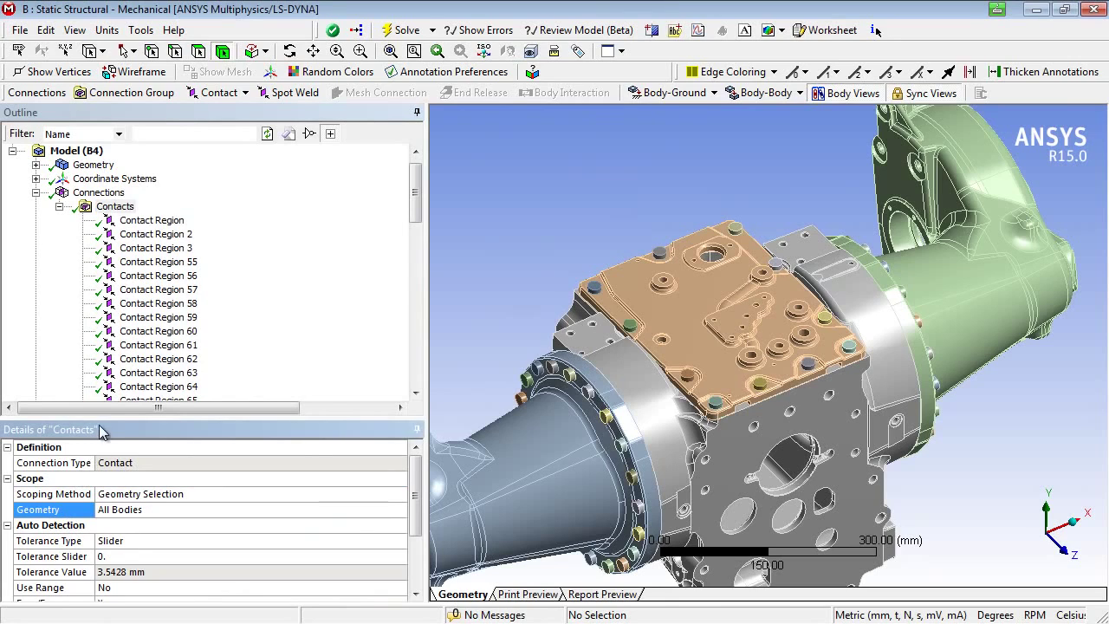
{"action": "left_click_drag", "start_coordinate": [102, 419], "coordinate": [107, 353]}
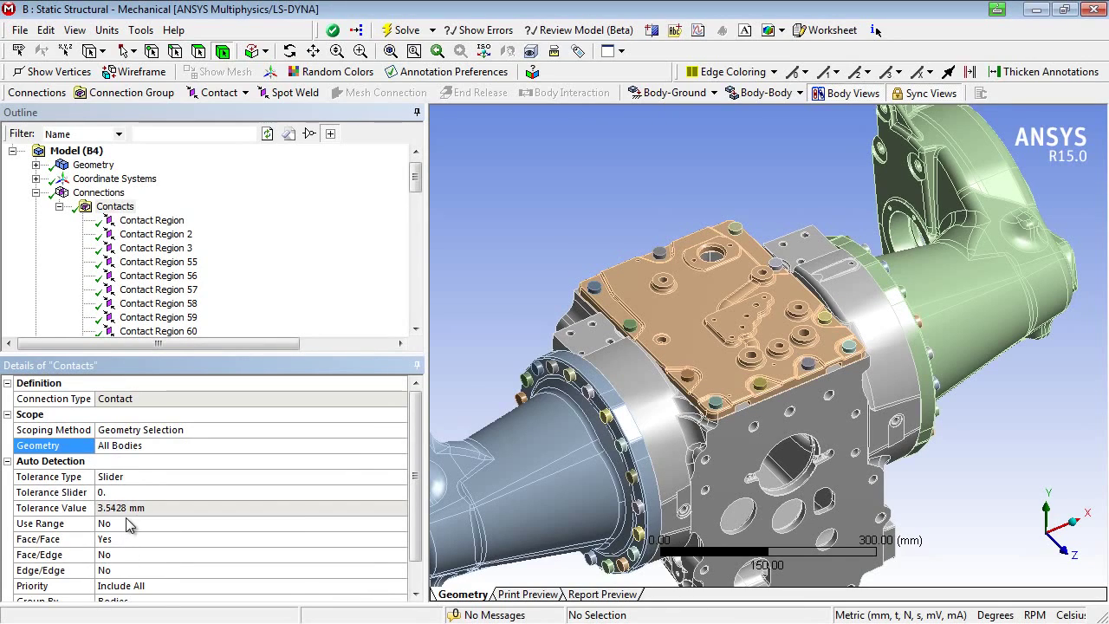
{"action": "left_click", "coordinate": [159, 511]}
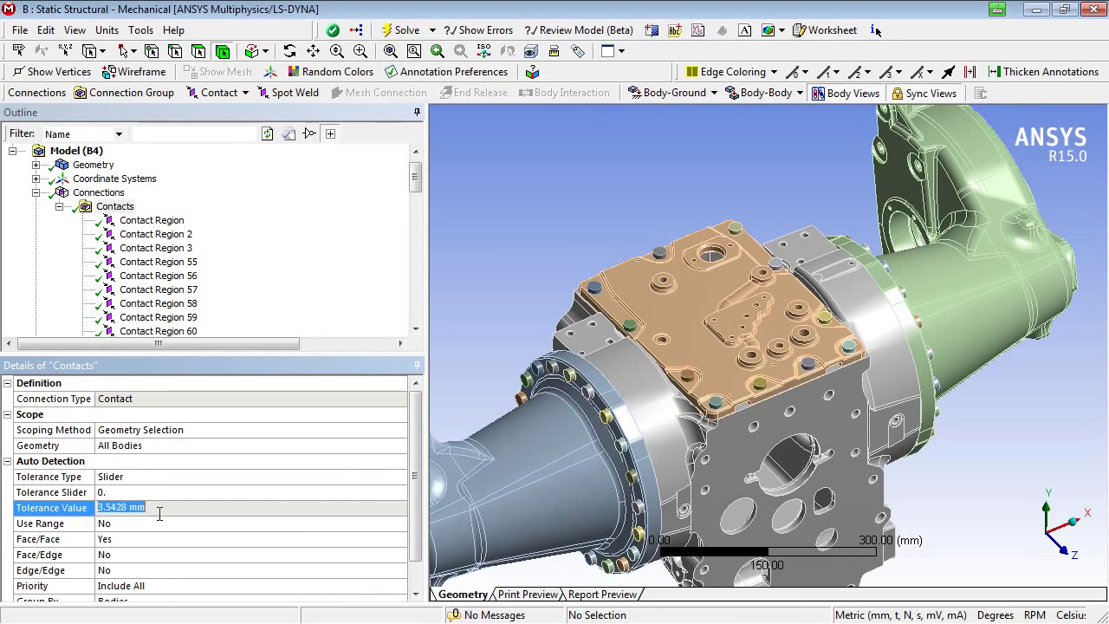
- Set Tolerance Slider -40, Tolerance Type Value at 0.02 mm, then recreate automatic connections
{"action": "left_click", "coordinate": [218, 493]}
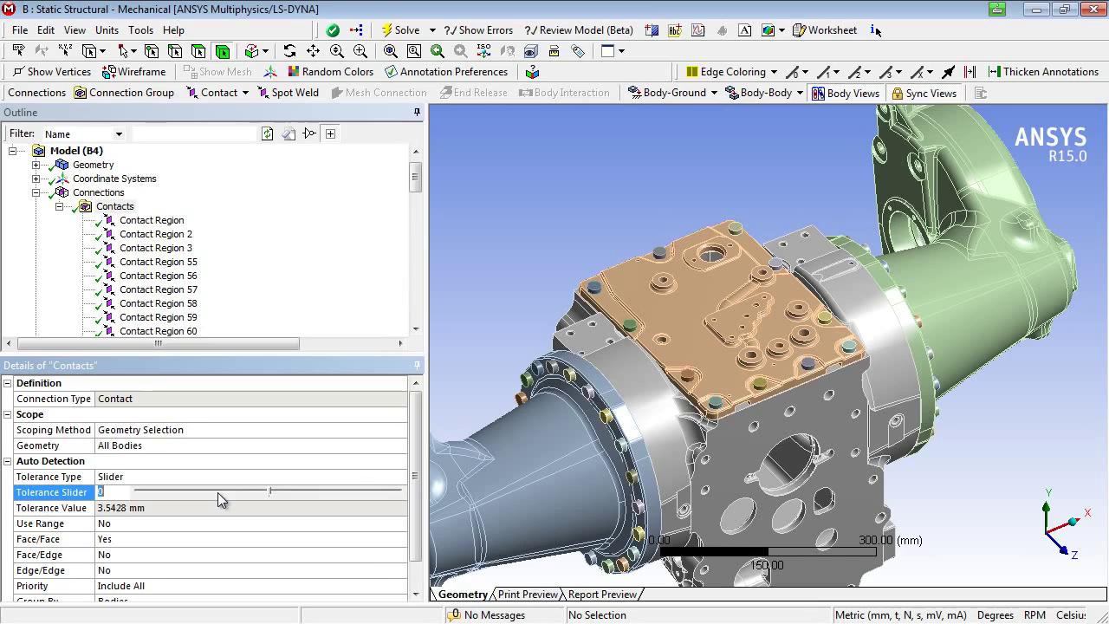
{"action": "type", "text": "-40"}
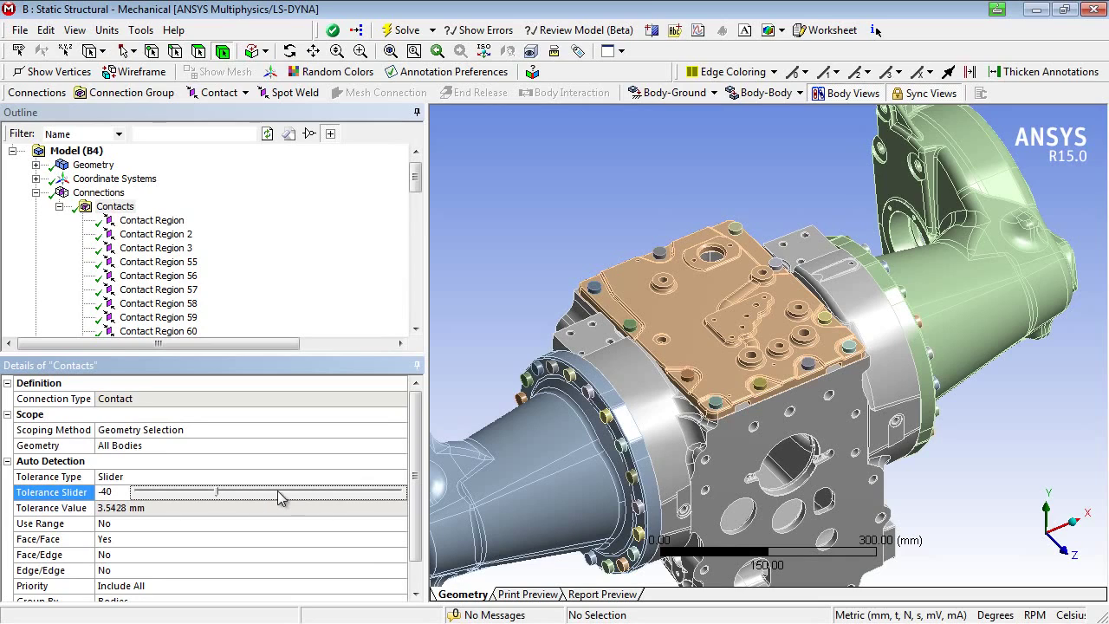
{"action": "left_click", "coordinate": [325, 476]}
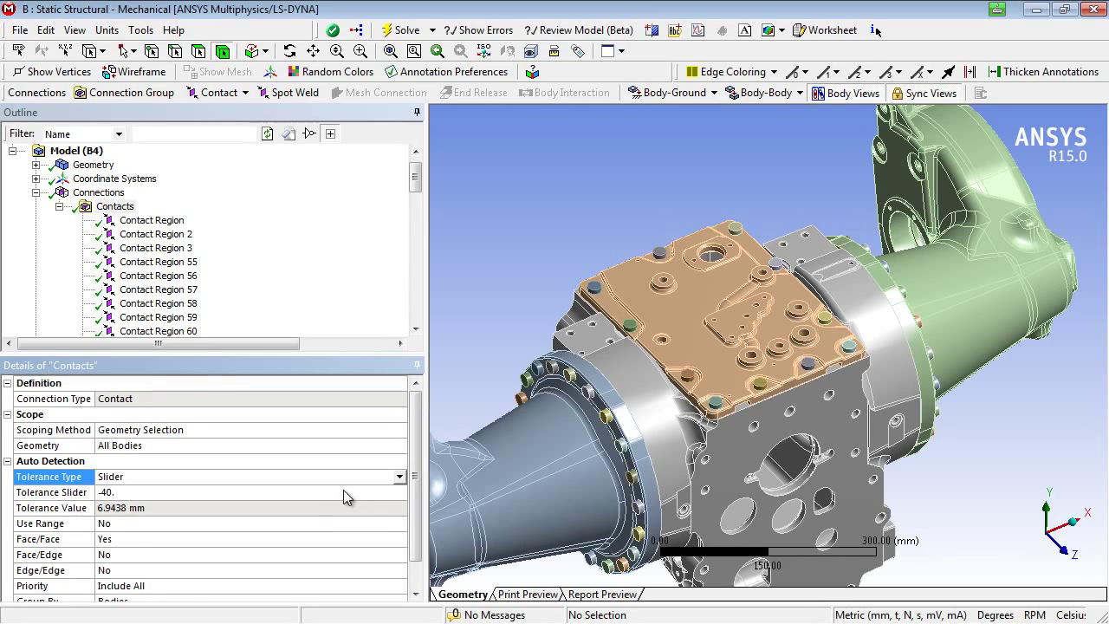
{"action": "left_click", "coordinate": [400, 477]}
{"action": "left_click", "coordinate": [260, 501]}
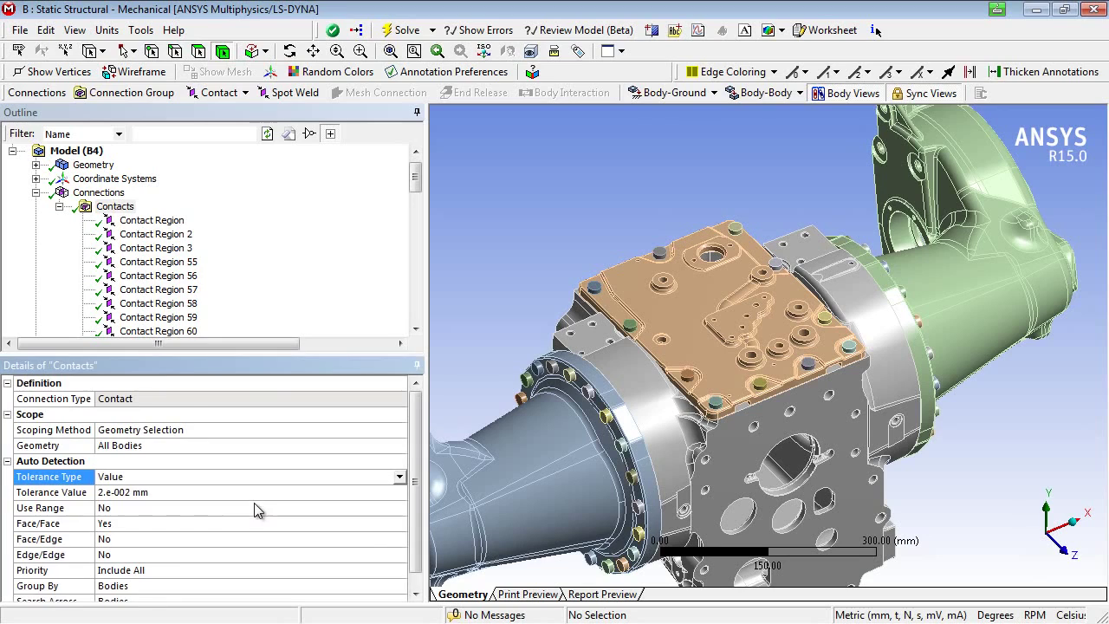
{"action": "left_click", "coordinate": [173, 493]}
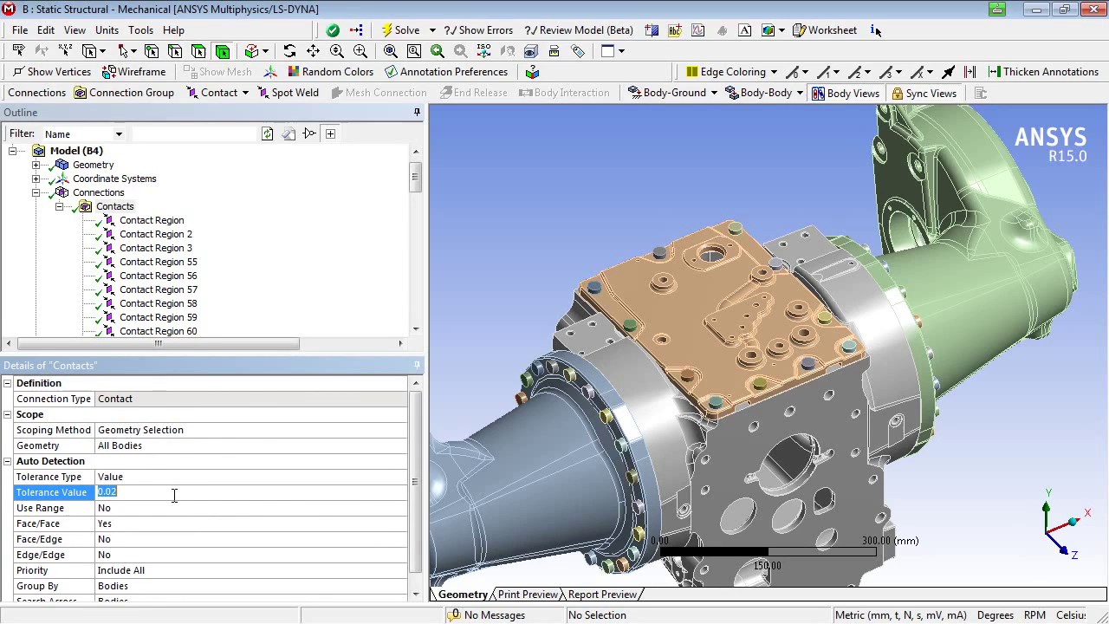
{"action": "right_click", "coordinate": [126, 208]}
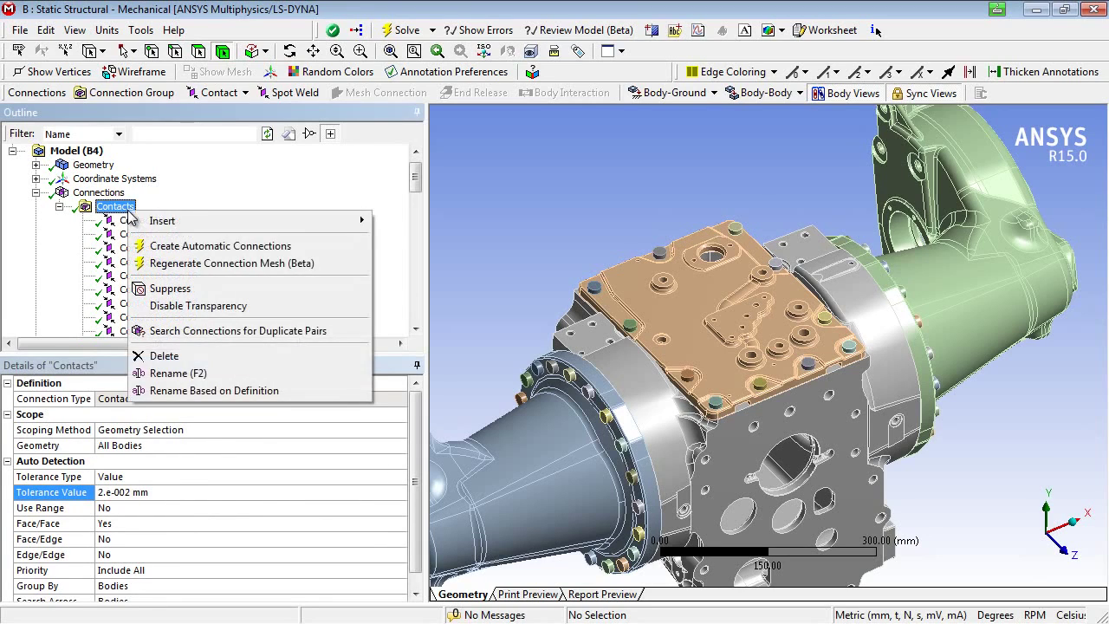
{"action": "left_click", "coordinate": [218, 249]}
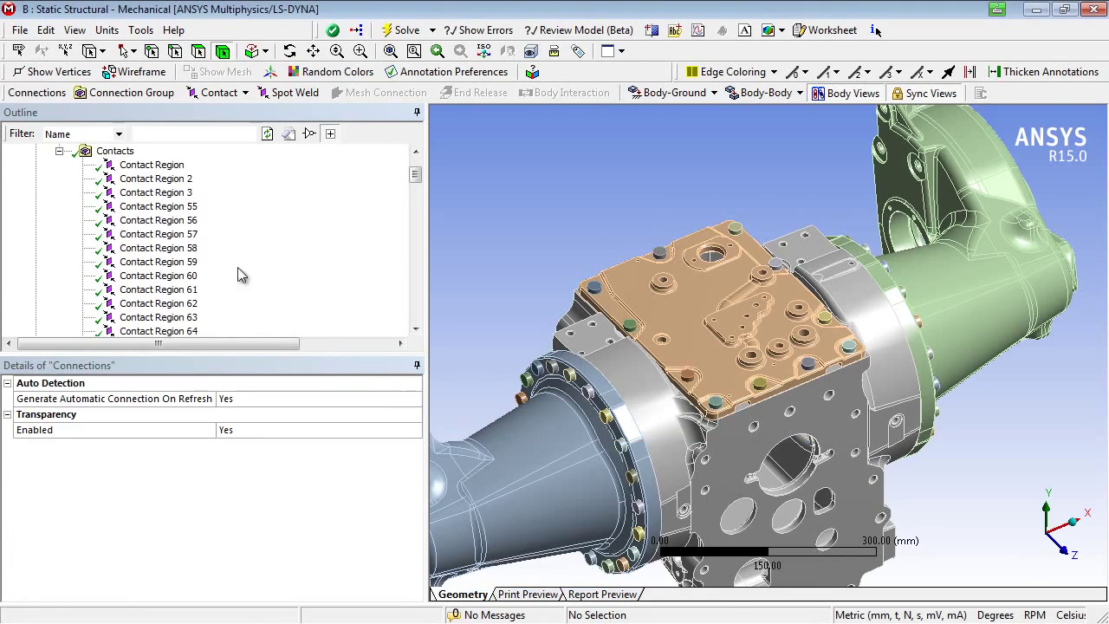
- Find the edge bolt's contacts and inspect Contact Regions 103 and 113 in the body views
{"action": "left_click", "coordinate": [717, 410]}
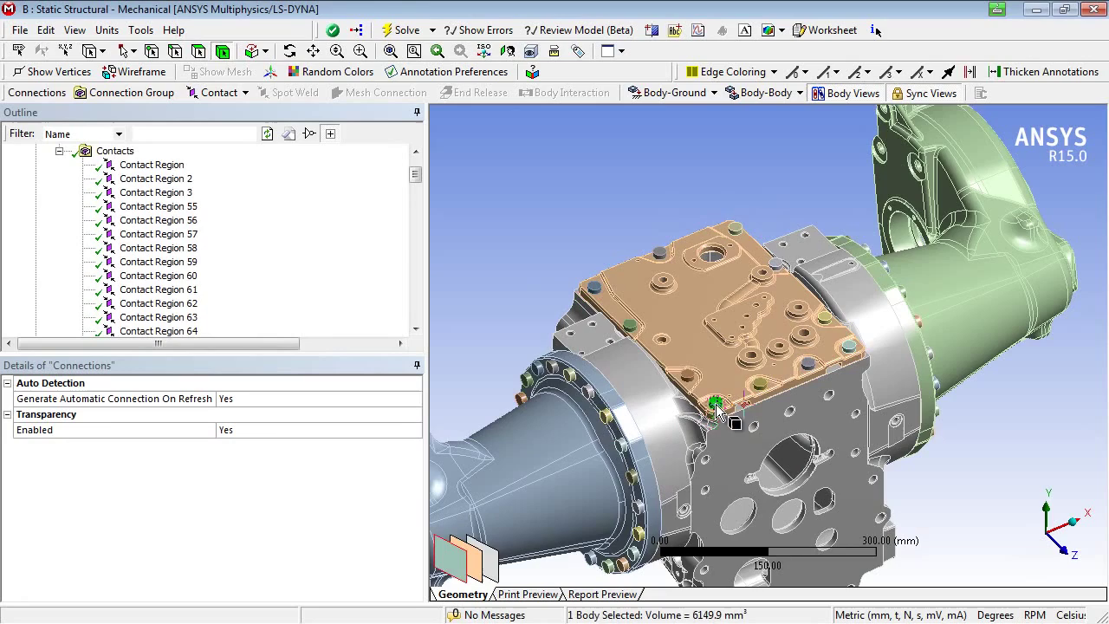
{"action": "middle_click_drag", "start_coordinate": [720, 410], "coordinate": [742, 424]}
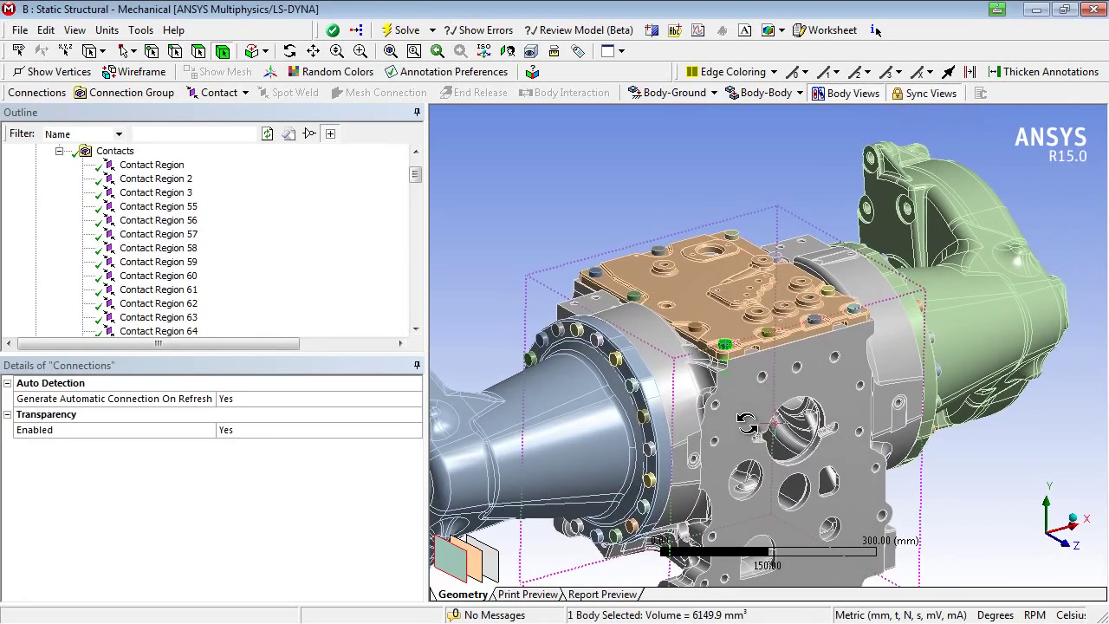
{"action": "left_click", "coordinate": [724, 345]}
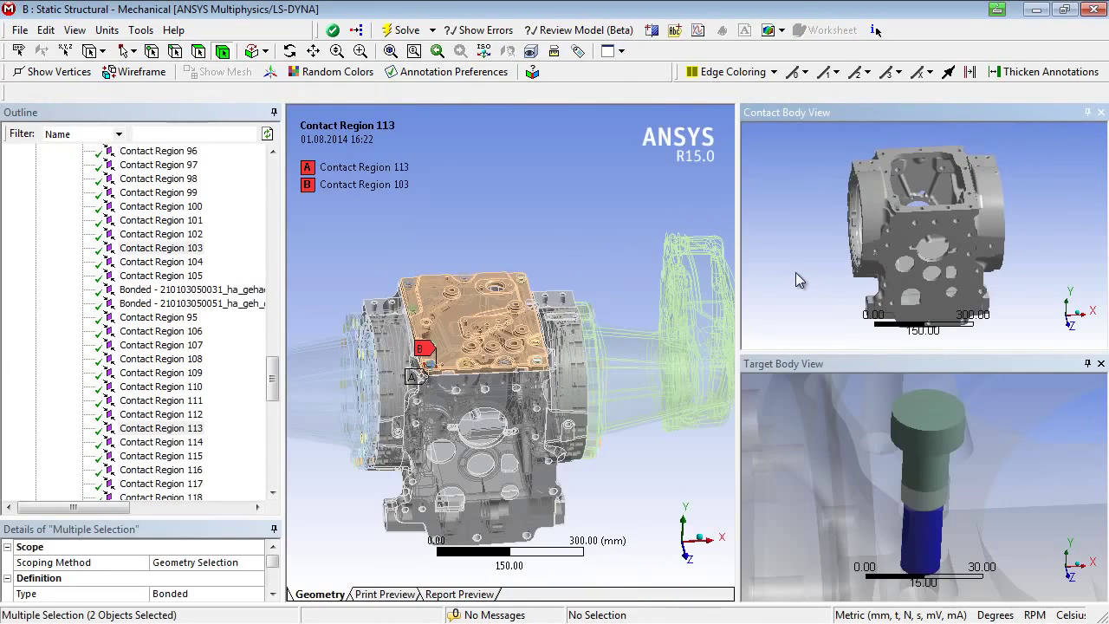
{"action": "left_click", "coordinate": [150, 256]}
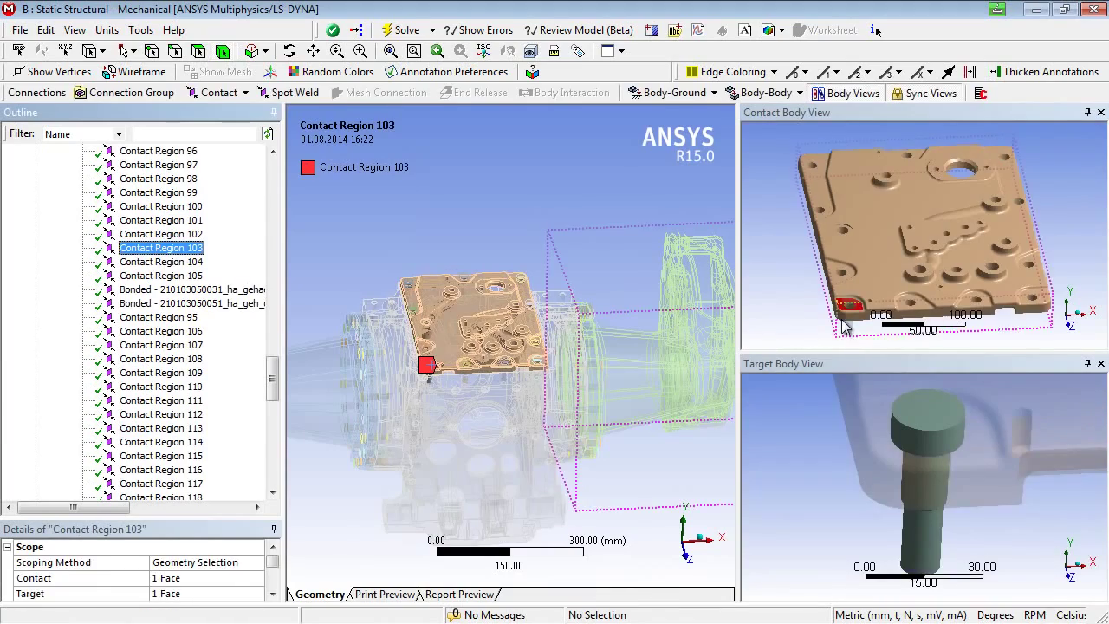
{"action": "mouse_move", "coordinate": [800, 294]}
{"action": "left_mouse_down"}
{"action": "mouse_move", "coordinate": [792, 217]}
{"action": "mouse_move", "coordinate": [801, 284]}
{"action": "left_mouse_up"}
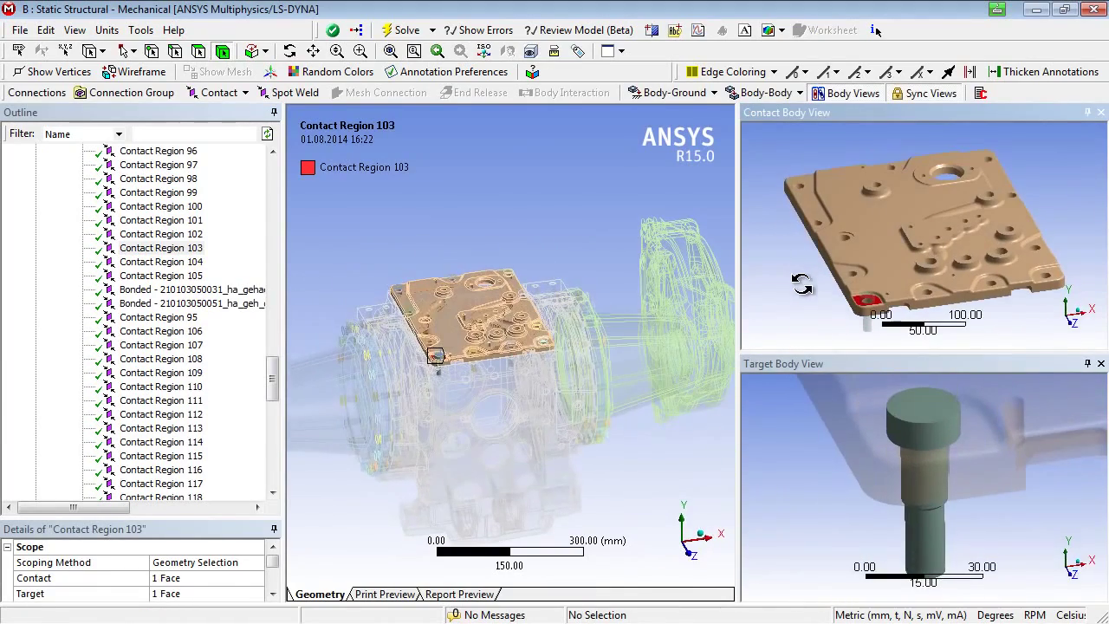
{"action": "left_click", "coordinate": [182, 428]}
{"action": "left_click_drag", "start_coordinate": [873, 271], "coordinate": [884, 249]}
- Zoom the Contact Body View out and back in on Contact Region 113
{"action": "scroll", "coordinate": [883, 249], "scroll_direction": "down", "scroll_amount": 3}
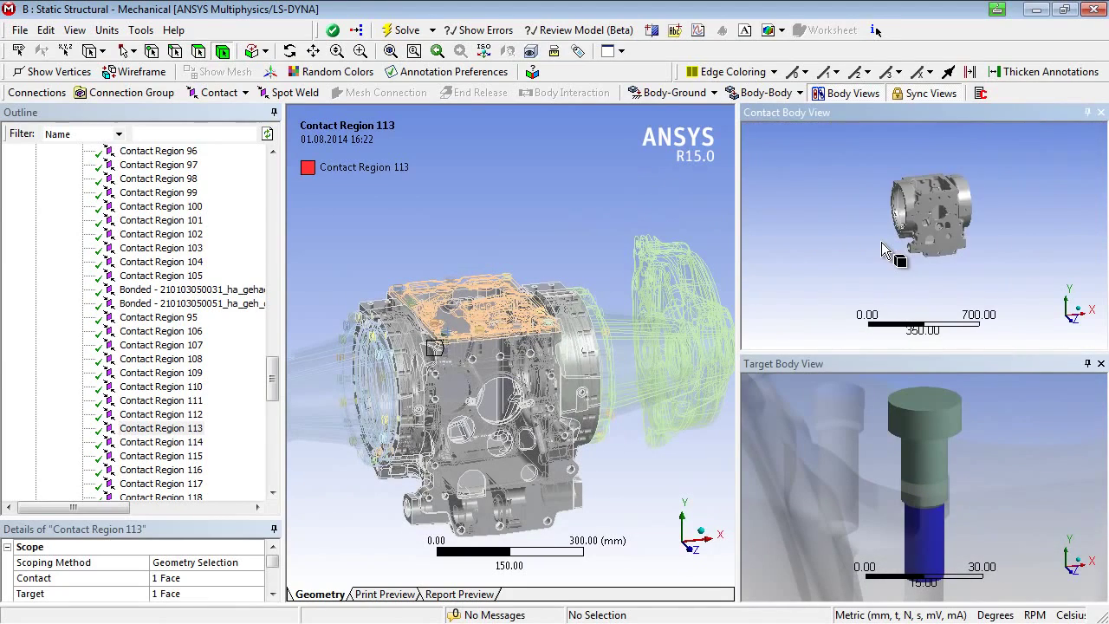
{"action": "scroll", "coordinate": [884, 250], "scroll_direction": "up", "scroll_amount": 2}
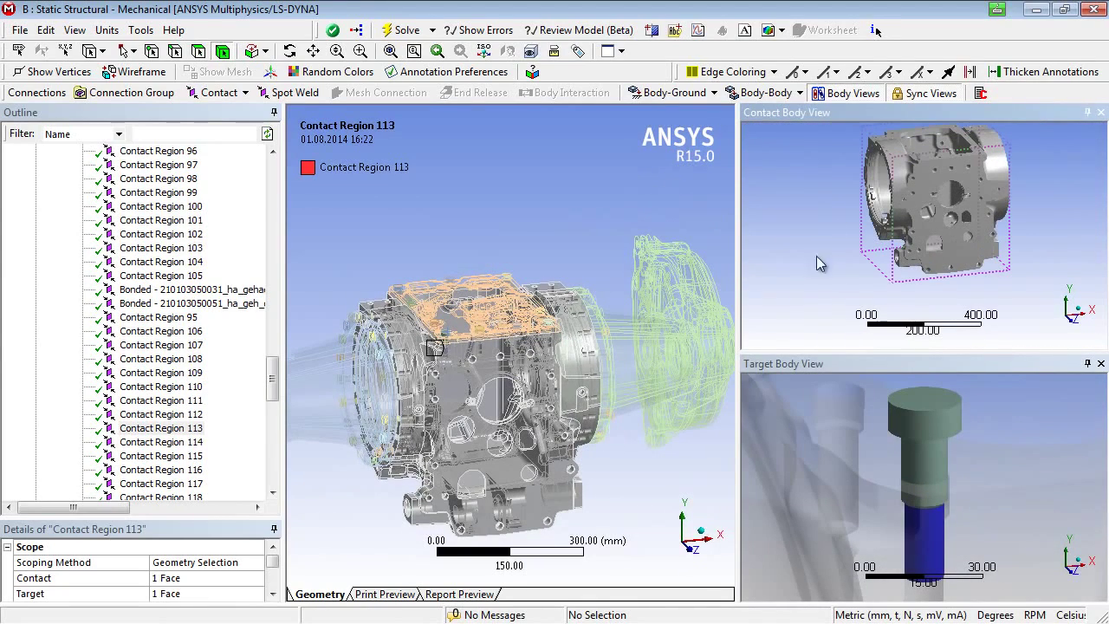